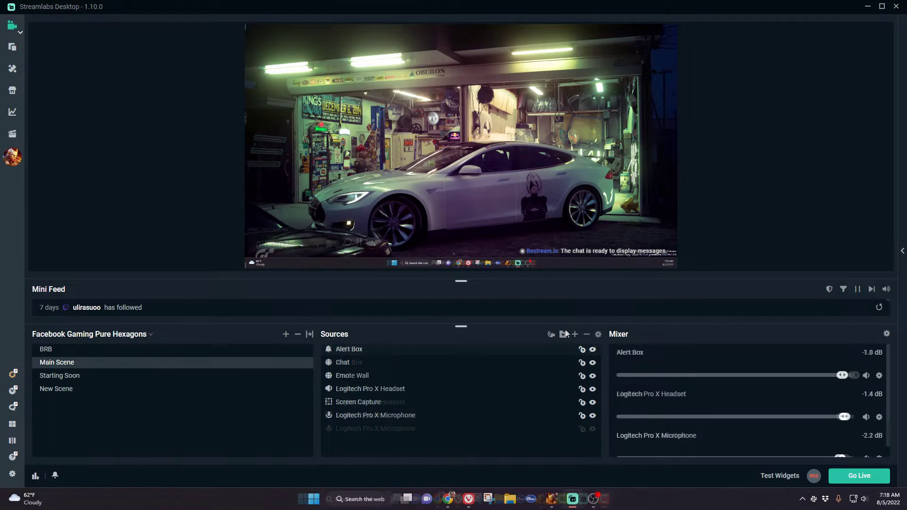
# - Add a new Video Capture Device source to the scene named 'Webcam'
pyautogui.click(577, 335)
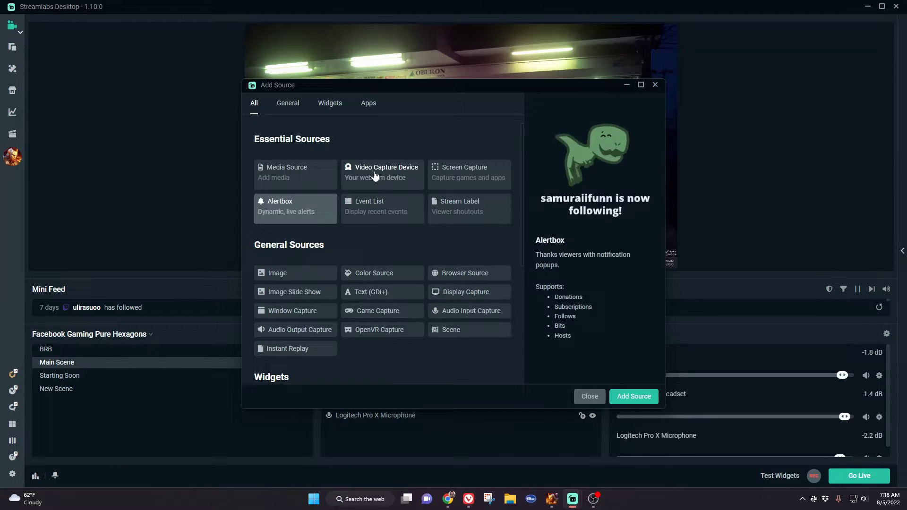
pyautogui.click(375, 177)
pyautogui.click(633, 397)
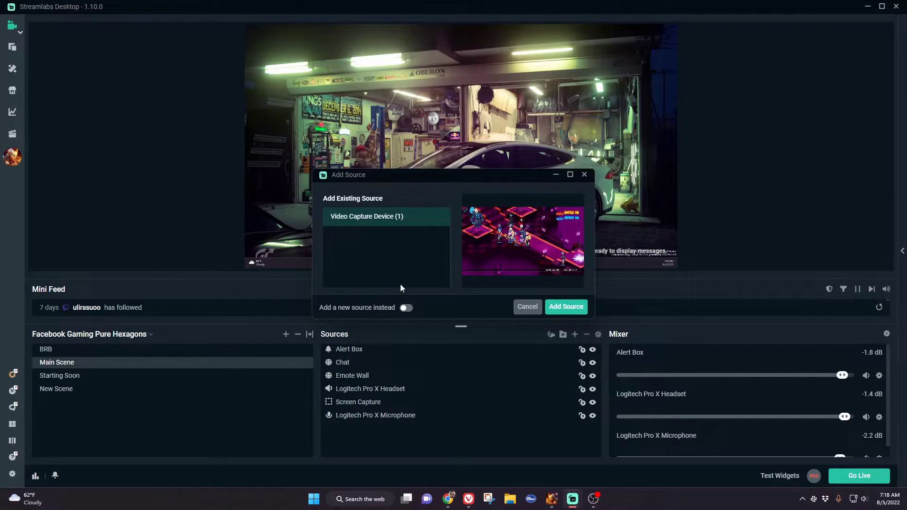
pyautogui.click(405, 308)
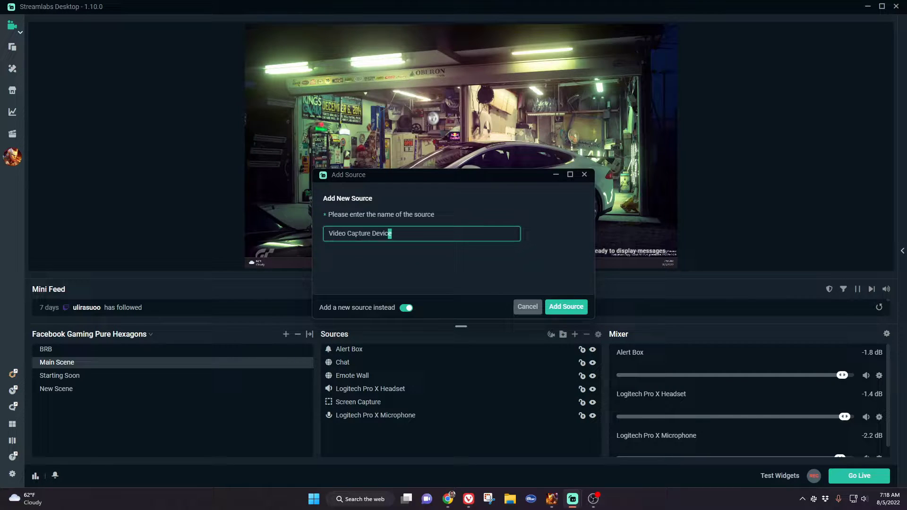
pyautogui.write('Webcam')
# - Create the Webcam source and set its device to the Anker PowerConf C200 camera
pyautogui.click(566, 307)
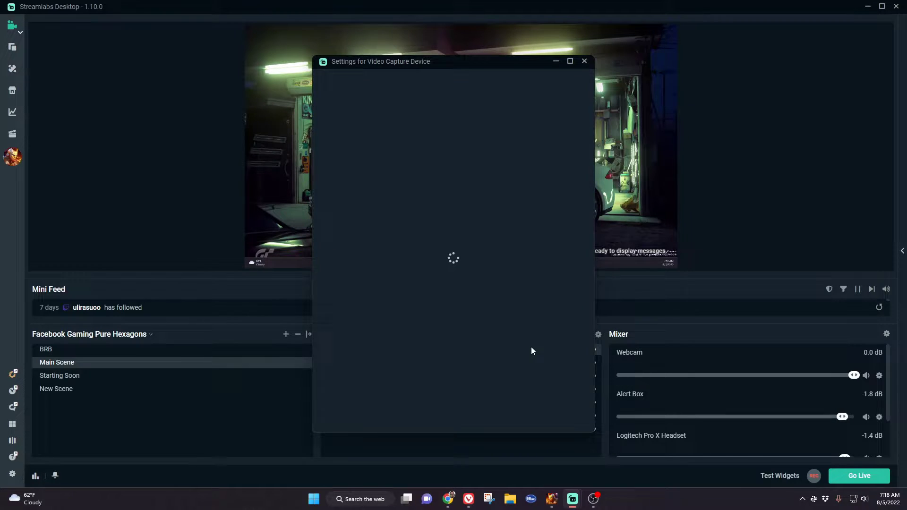
pyautogui.click(510, 184)
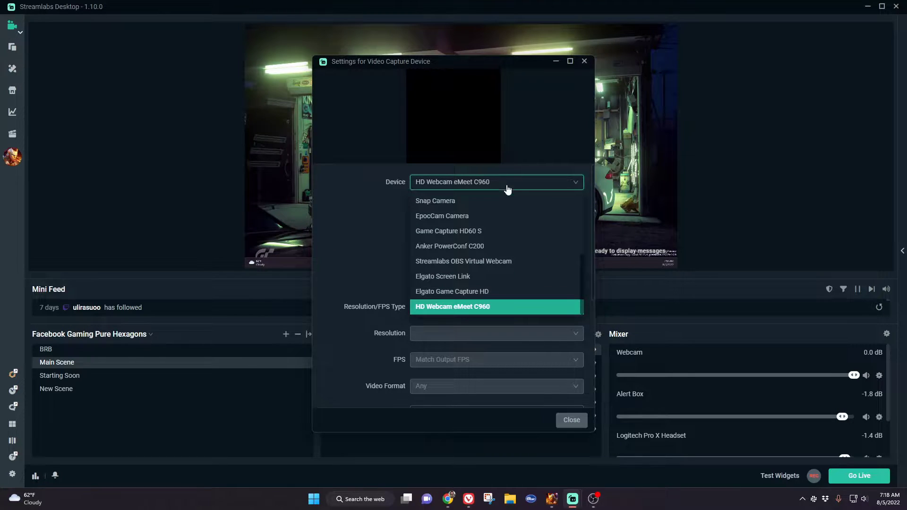
pyautogui.click(485, 248)
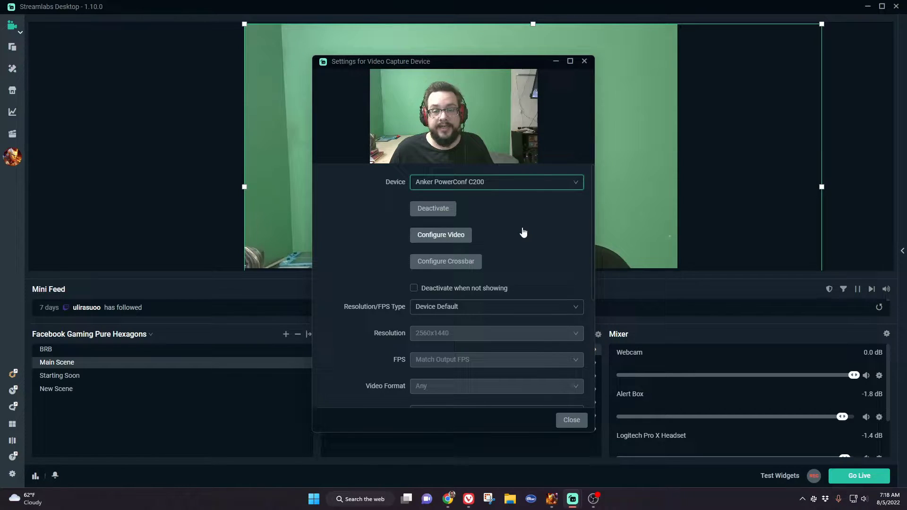
# - Lower the camera's brightness to 41 in its video properties and confirm
pyautogui.click(465, 234)
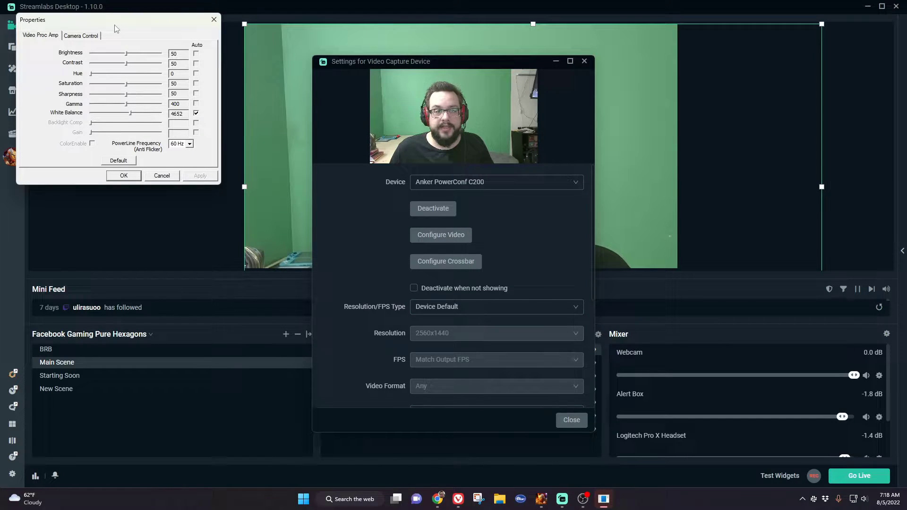
pyautogui.moveTo(115, 21); pyautogui.dragTo(585, 127)
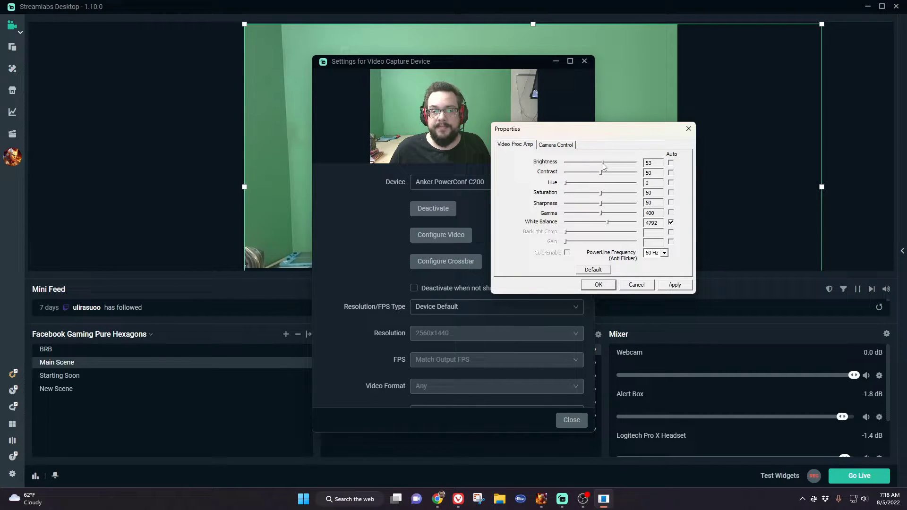
pyautogui.moveTo(603, 163); pyautogui.dragTo(596, 163)
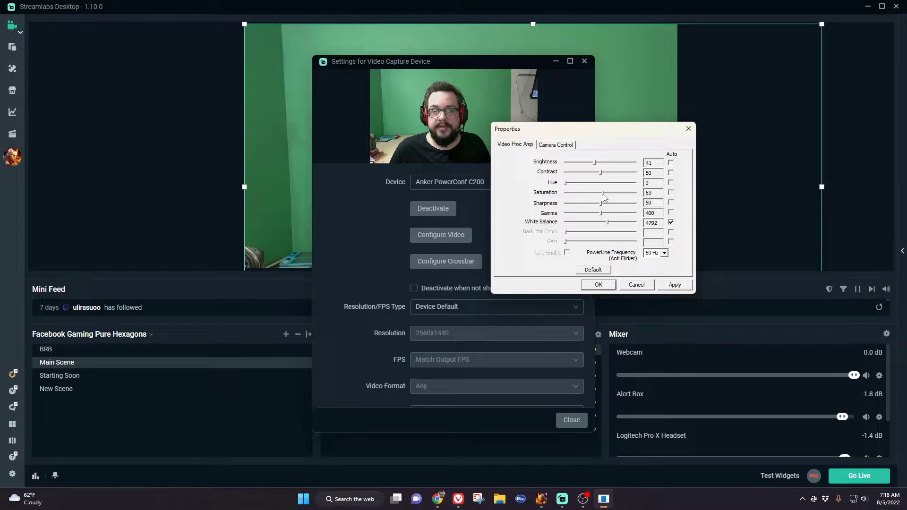
pyautogui.click(610, 287)
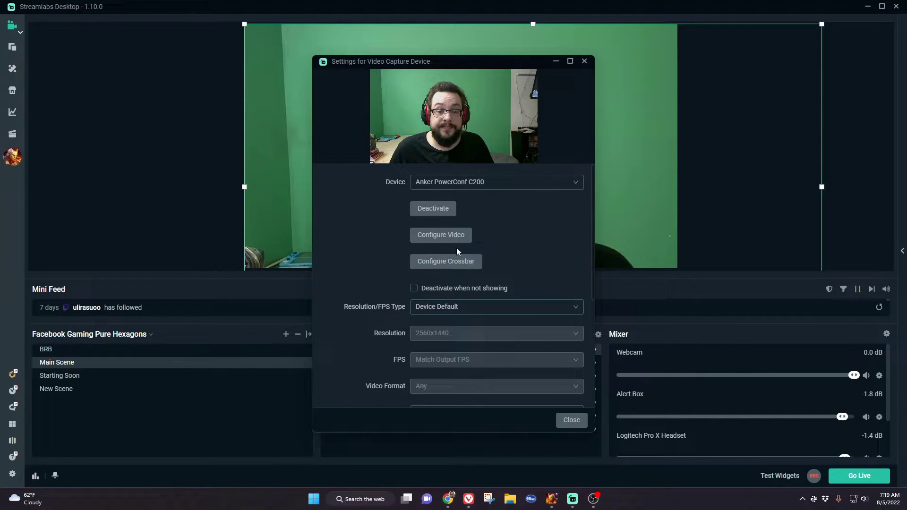
# - Try custom resolutions 1920x1080 and 2560x1440, then revert Resolution/FPS Type to Device Default
pyautogui.scroll(-2, 466, 321)
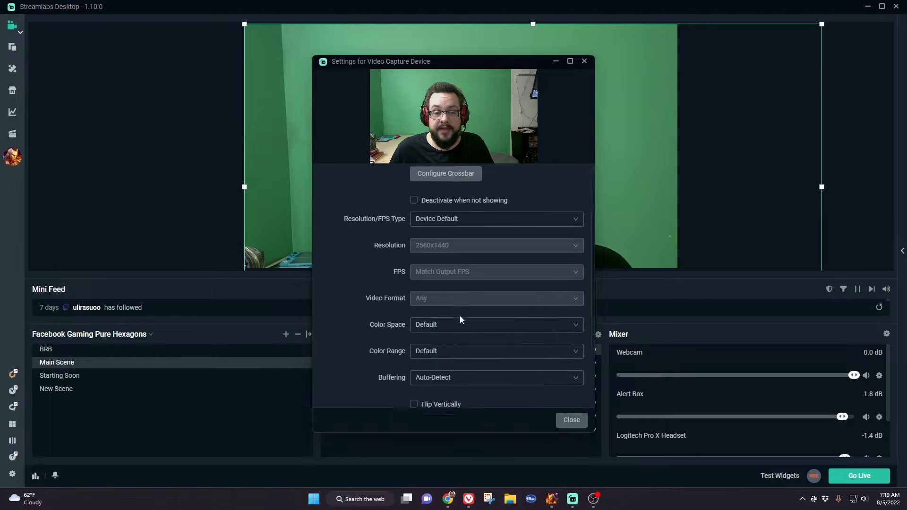
pyautogui.click(466, 213)
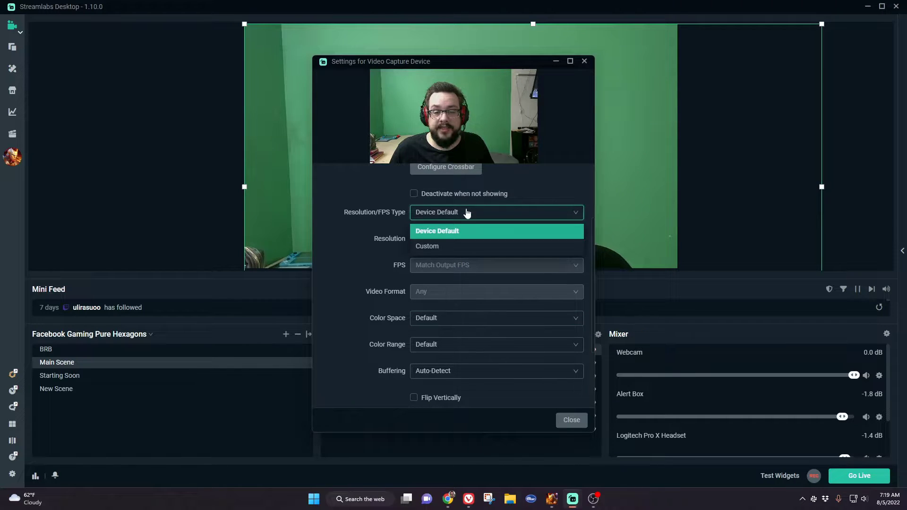
pyautogui.click(433, 245)
pyautogui.click(460, 247)
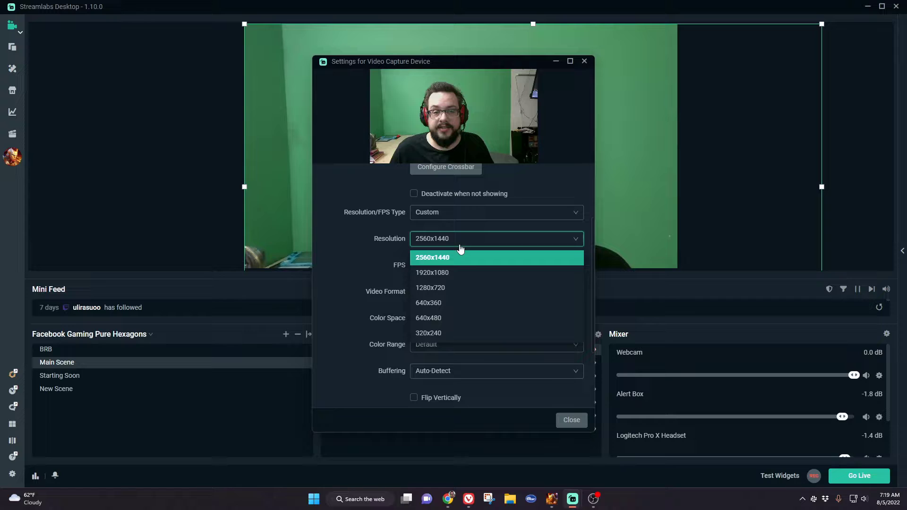
pyautogui.click(478, 276)
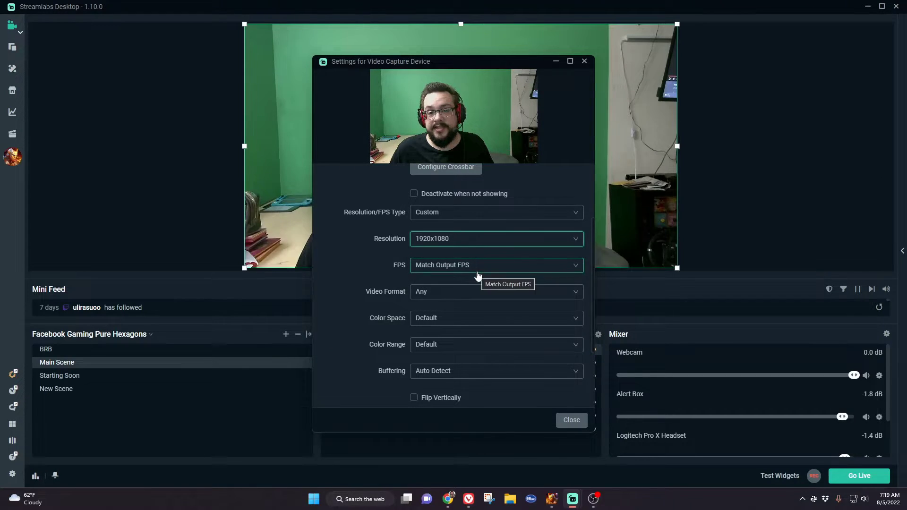
pyautogui.click(461, 238)
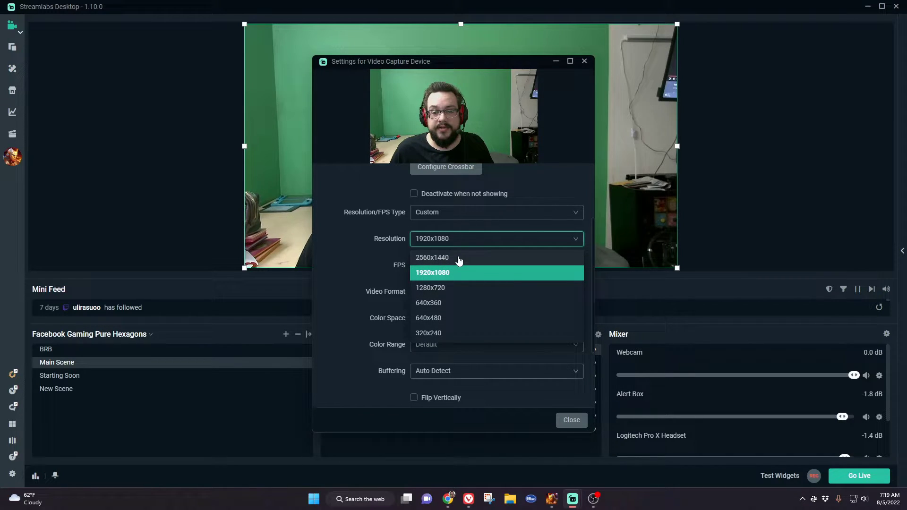
pyautogui.click(464, 249)
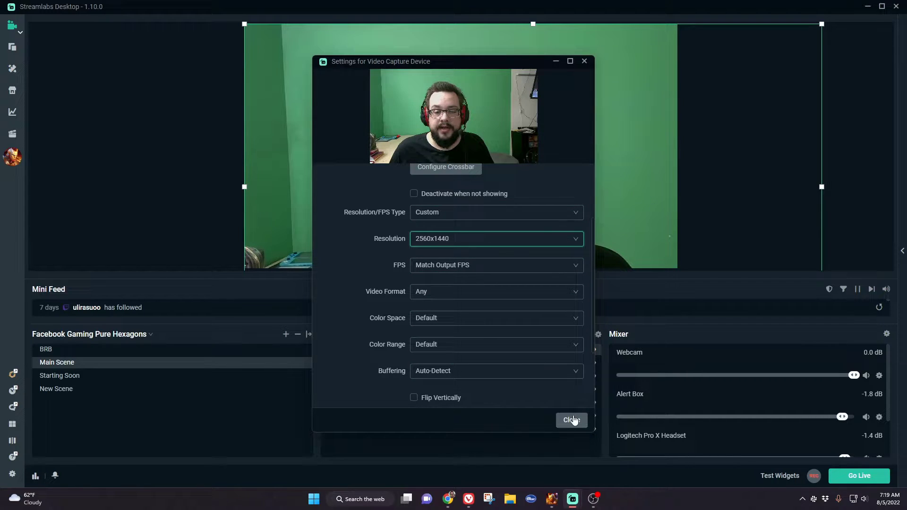
pyautogui.click(455, 217)
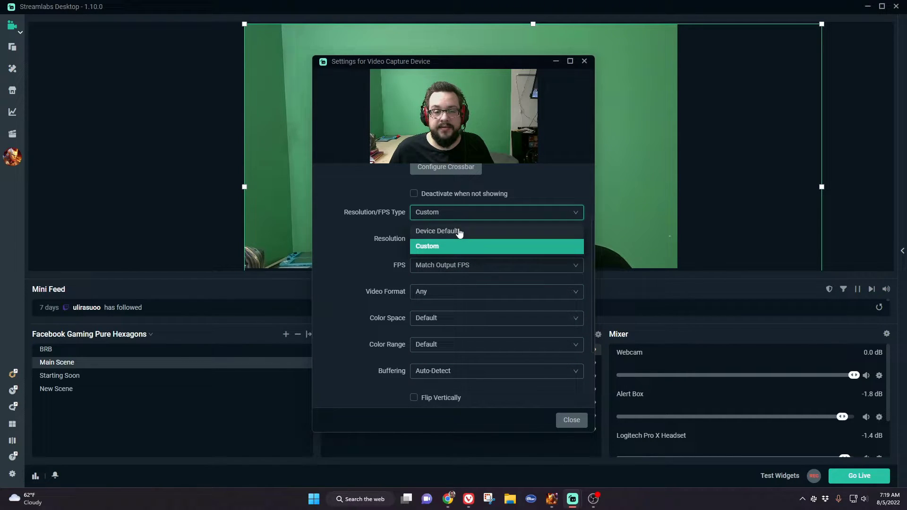
pyautogui.click(486, 232)
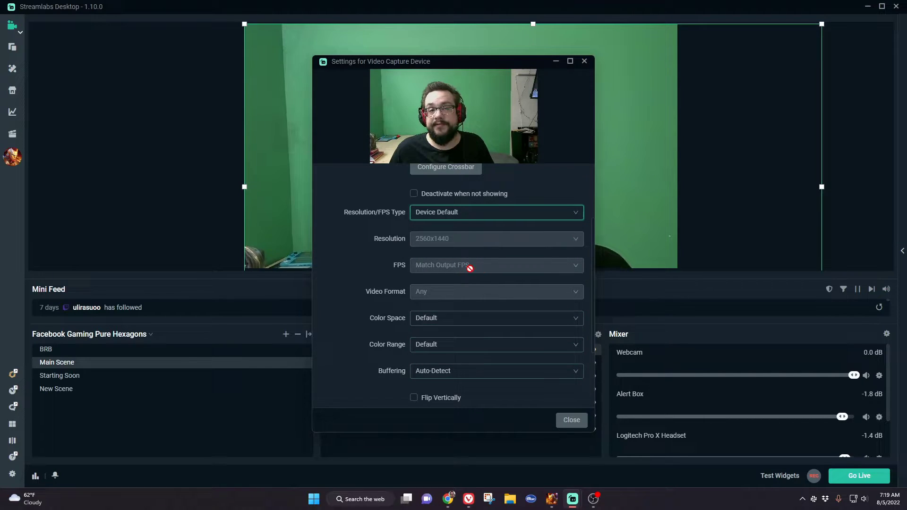
# - Close the Webcam settings and stretch the webcam to fill the canvas with Fit to Screen
pyautogui.click(583, 420)
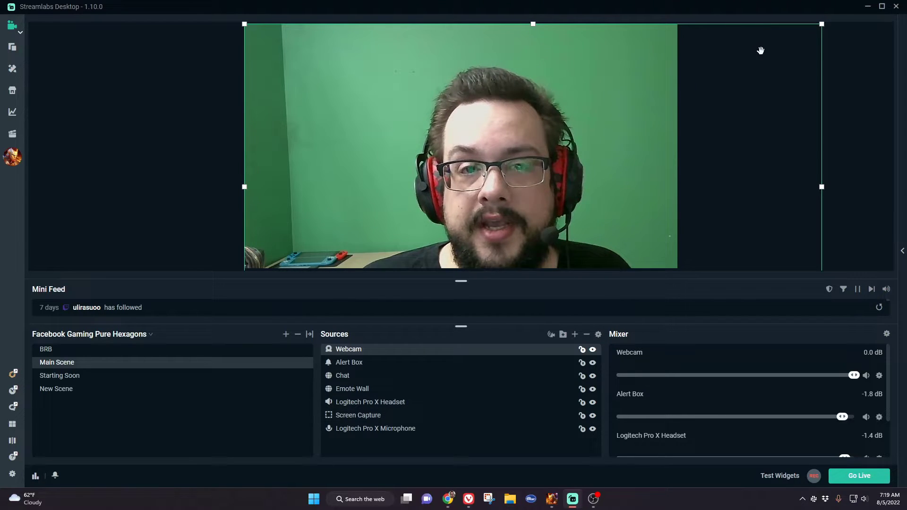
pyautogui.rightClick(510, 129)
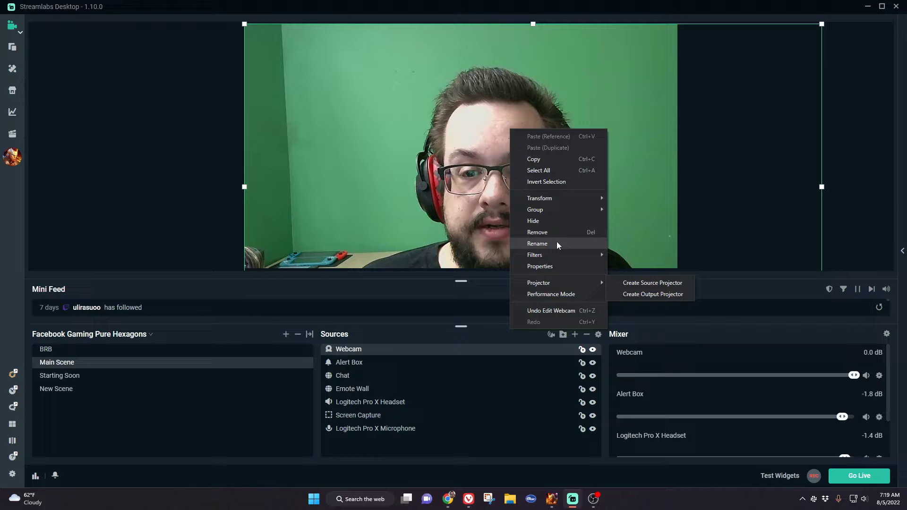
pyautogui.moveTo(569, 201)
pyautogui.click(645, 239)
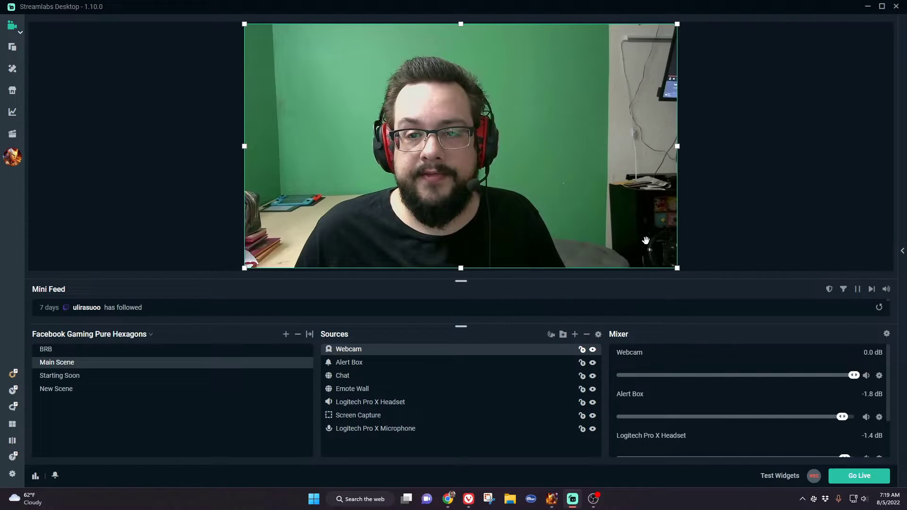
pyautogui.click(784, 198)
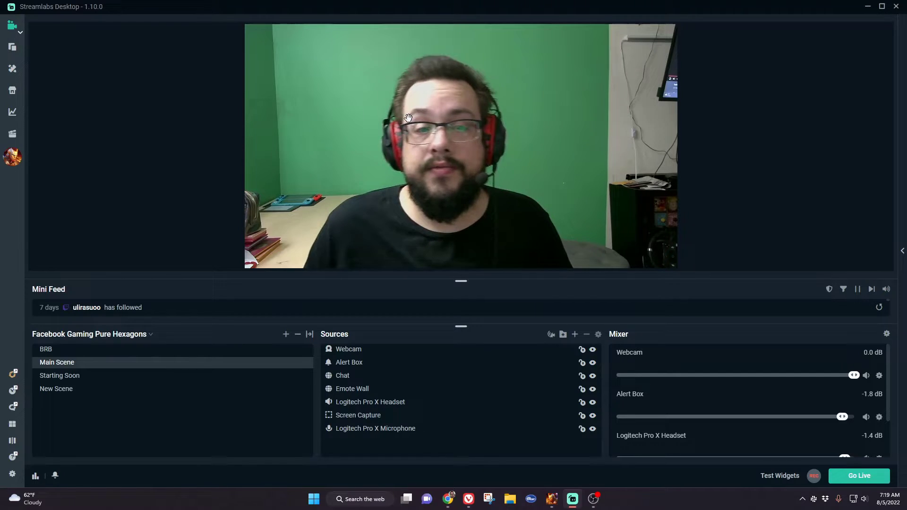
# - Crop the webcam's left and right sides, then shrink it into the lower-left corner
pyautogui.click(254, 123)
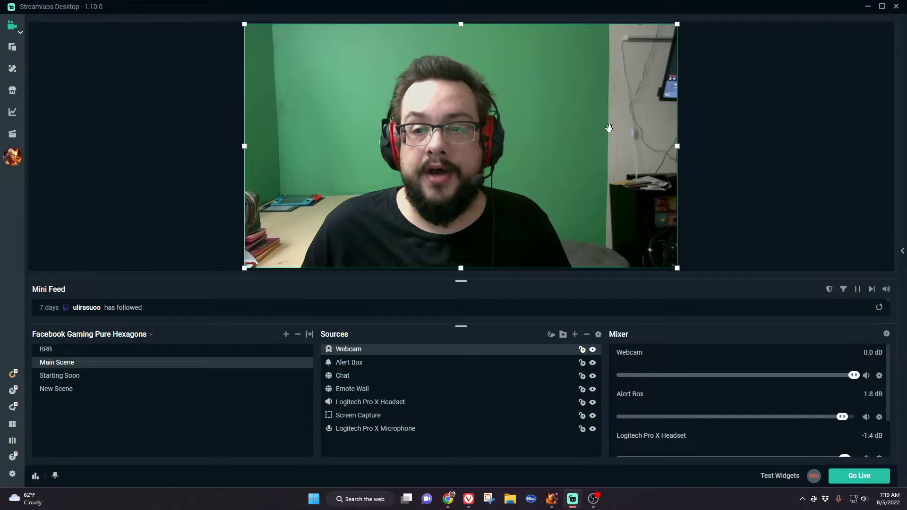
pyautogui.moveTo(244, 148); pyautogui.dragTo(287, 149)
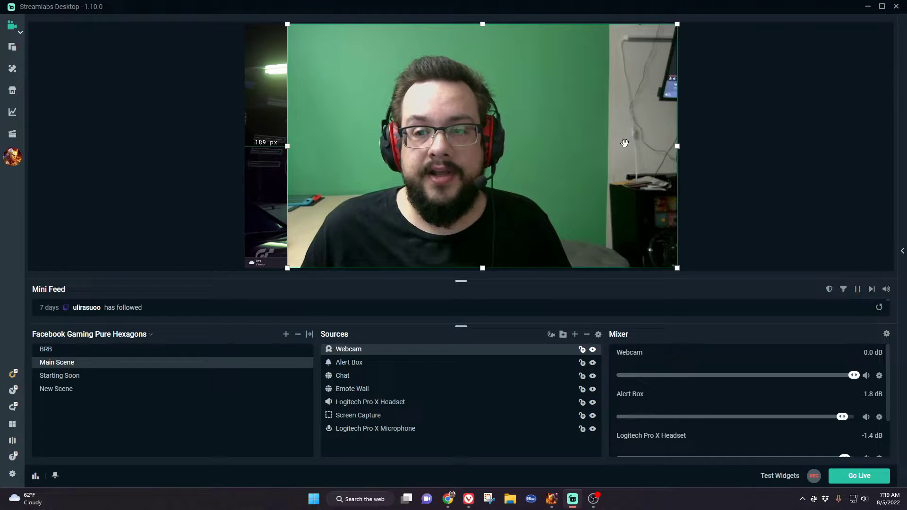
pyautogui.moveTo(679, 146); pyautogui.dragTo(595, 145)
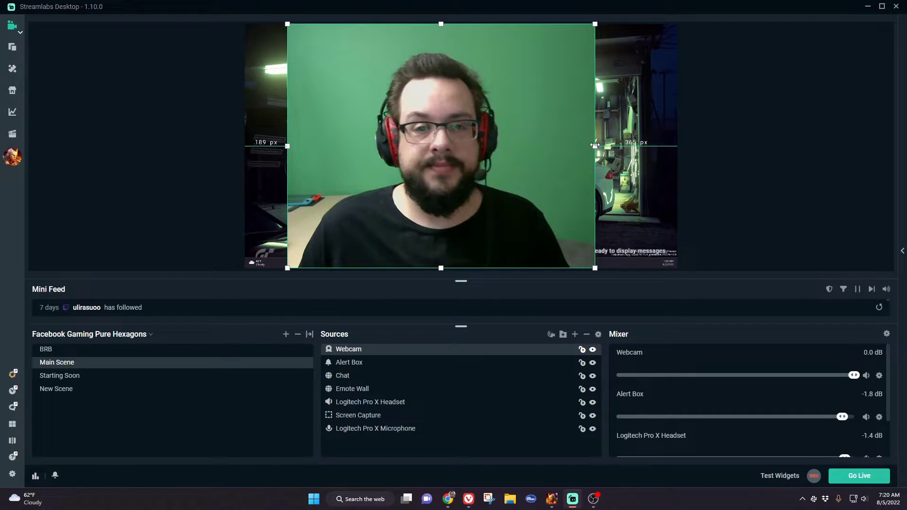
pyautogui.moveTo(491, 175); pyautogui.dragTo(448, 174)
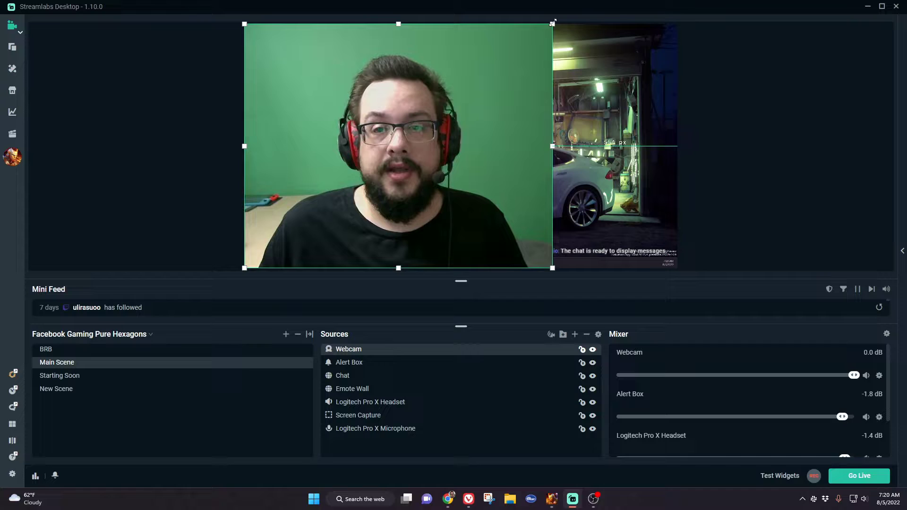
pyautogui.moveTo(554, 22); pyautogui.dragTo(403, 153)
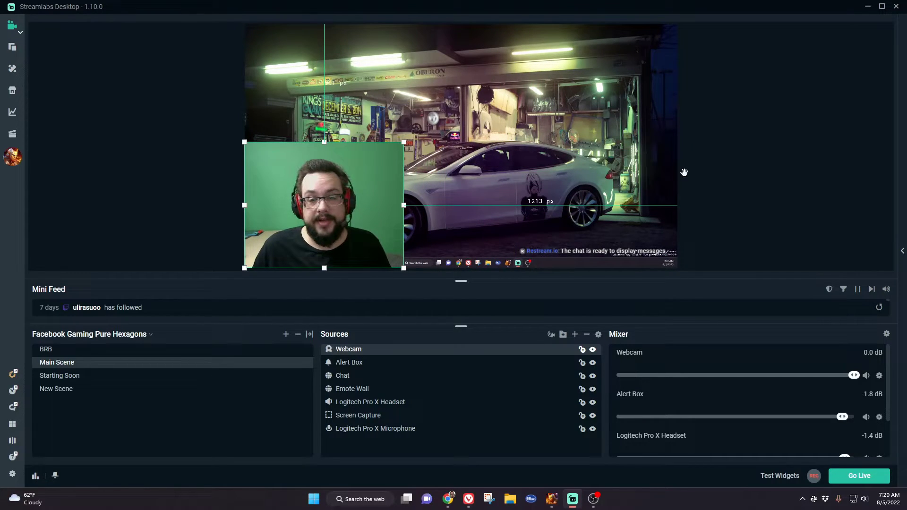
pyautogui.click(737, 170)
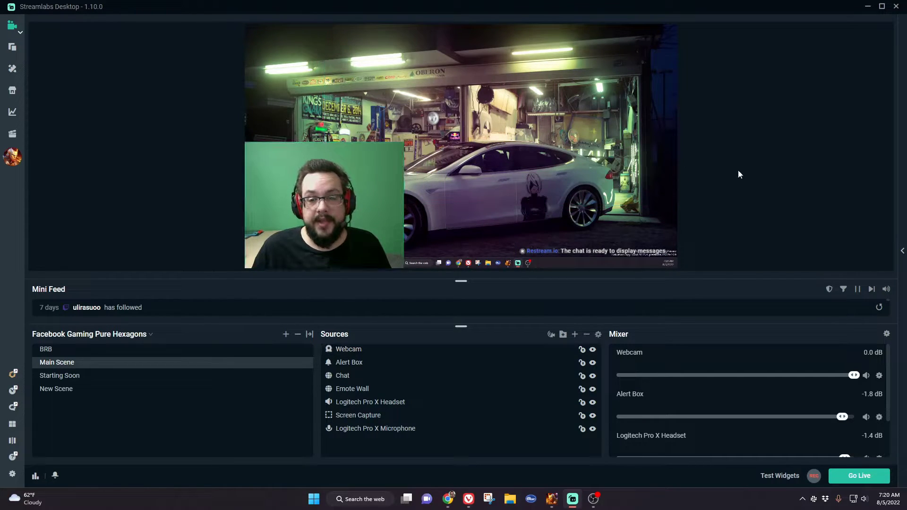
# - Flip the webcam horizontally via Transform > Flip Horizontal, then reselect it
pyautogui.rightClick(312, 219)
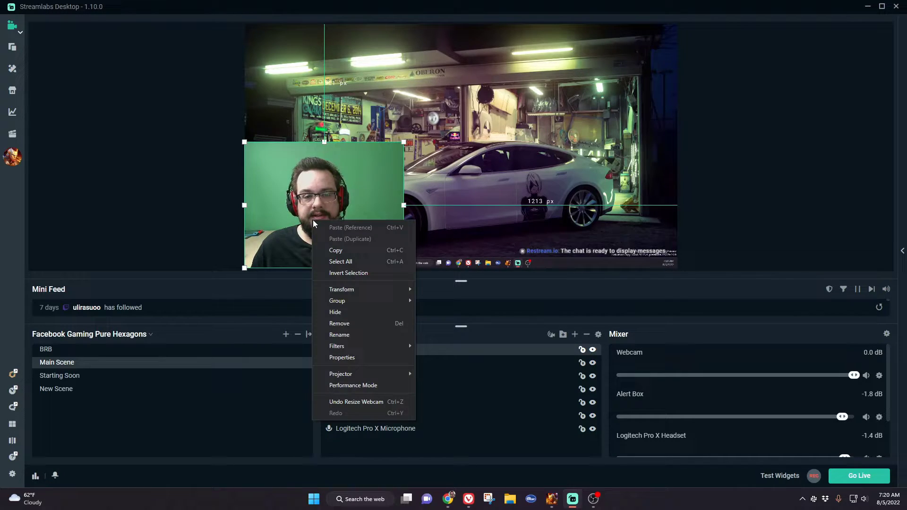
pyautogui.moveTo(373, 289)
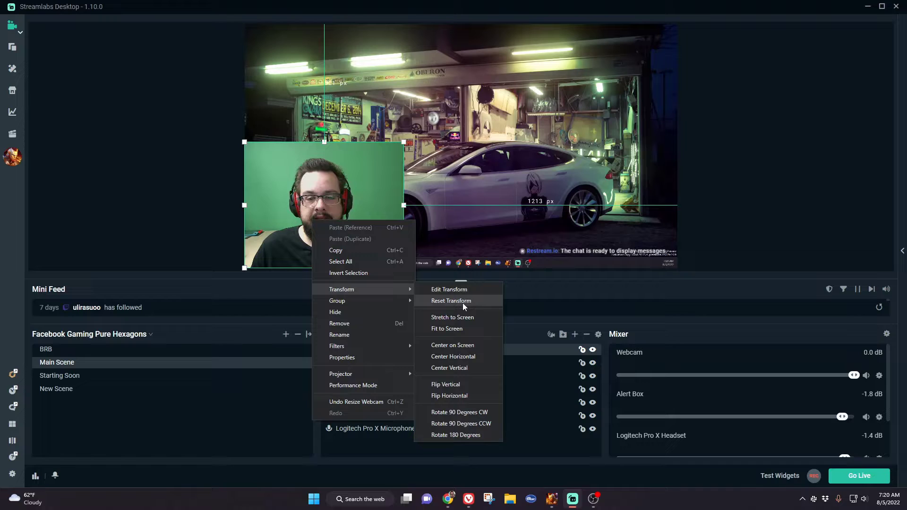
pyautogui.click(467, 398)
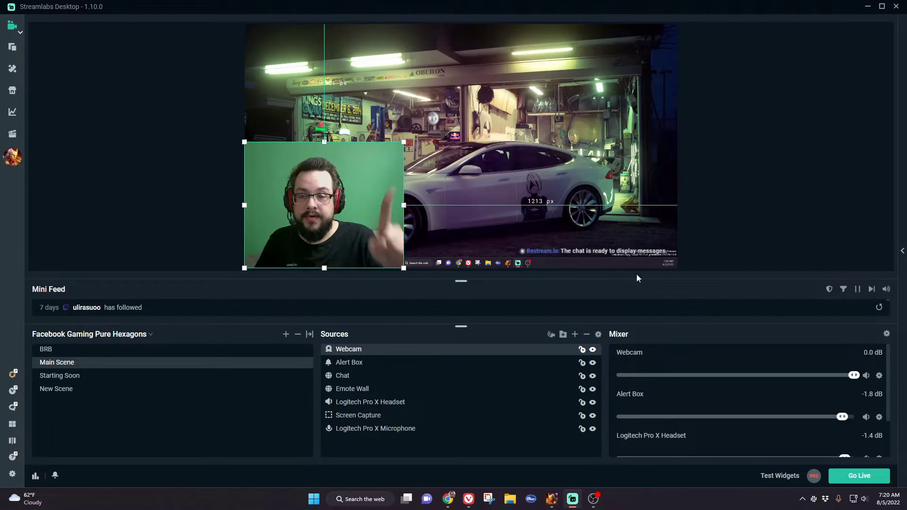
pyautogui.click(803, 249)
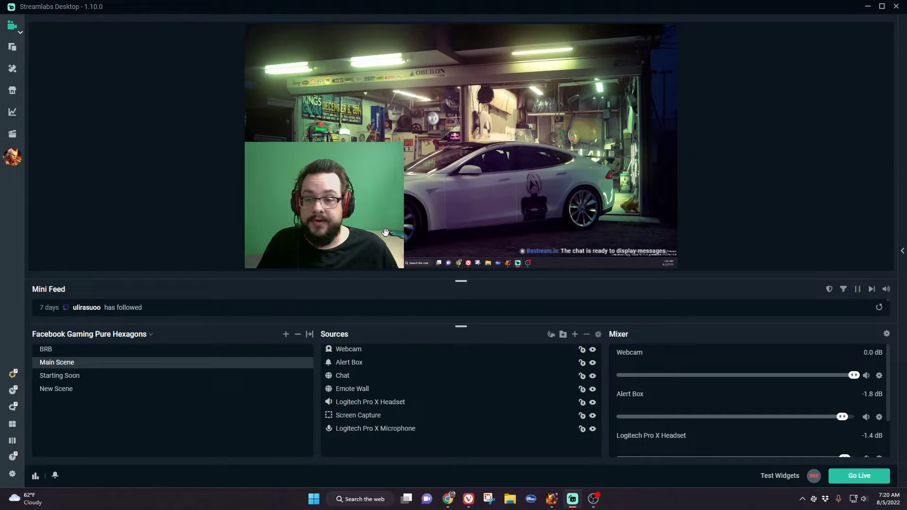
pyautogui.click(326, 231)
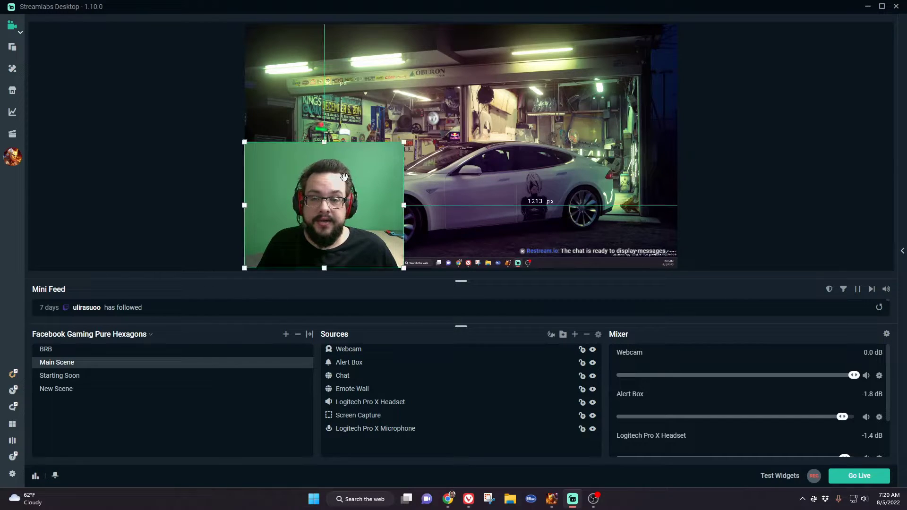
# - Open the Webcam source's filters window, leaving the visual preset at None
pyautogui.rightClick(353, 355)
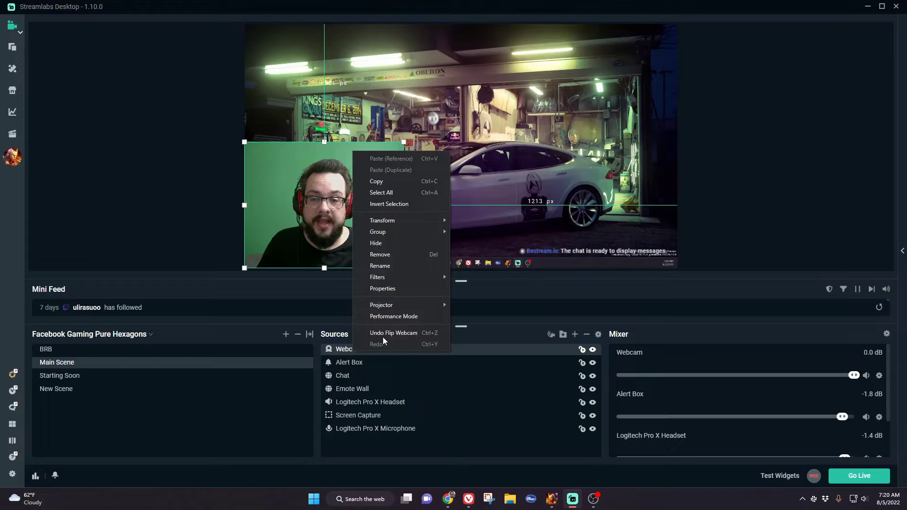
pyautogui.moveTo(417, 278)
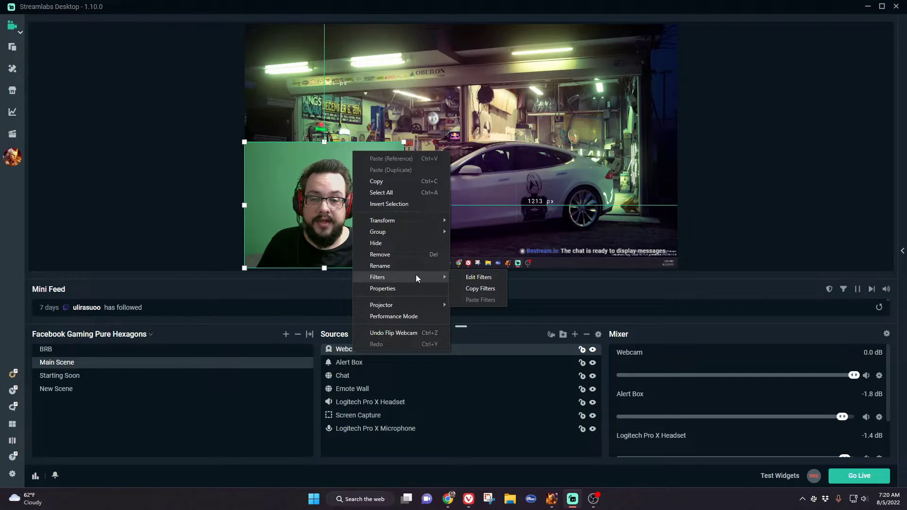
pyautogui.click(466, 277)
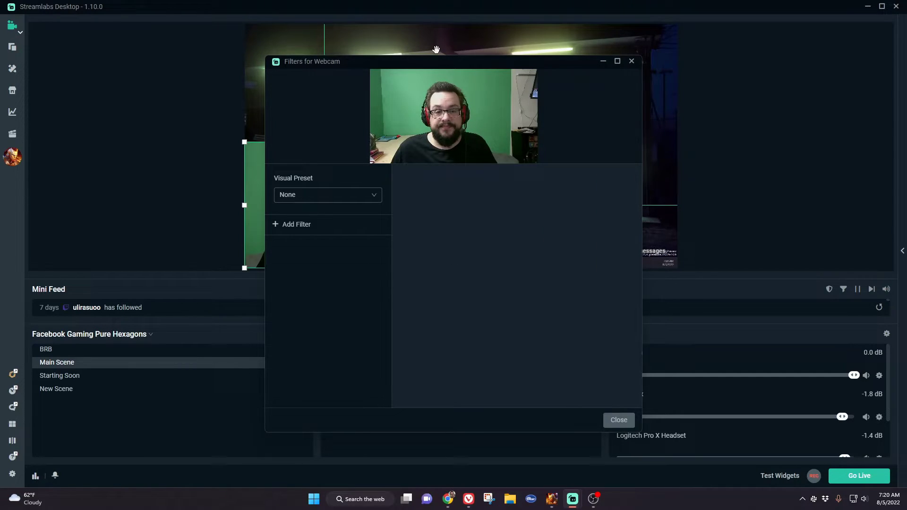
pyautogui.moveTo(424, 66); pyautogui.dragTo(500, 57)
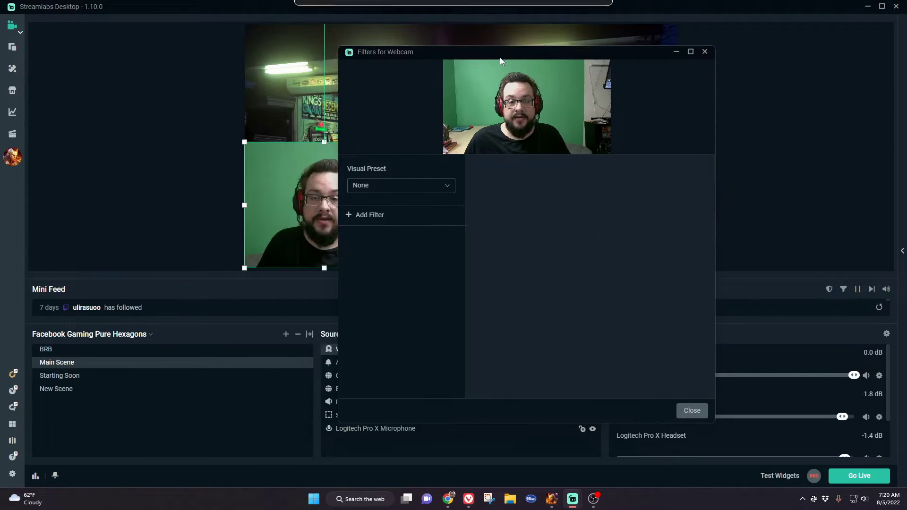
pyautogui.click(428, 194)
pyautogui.click(428, 195)
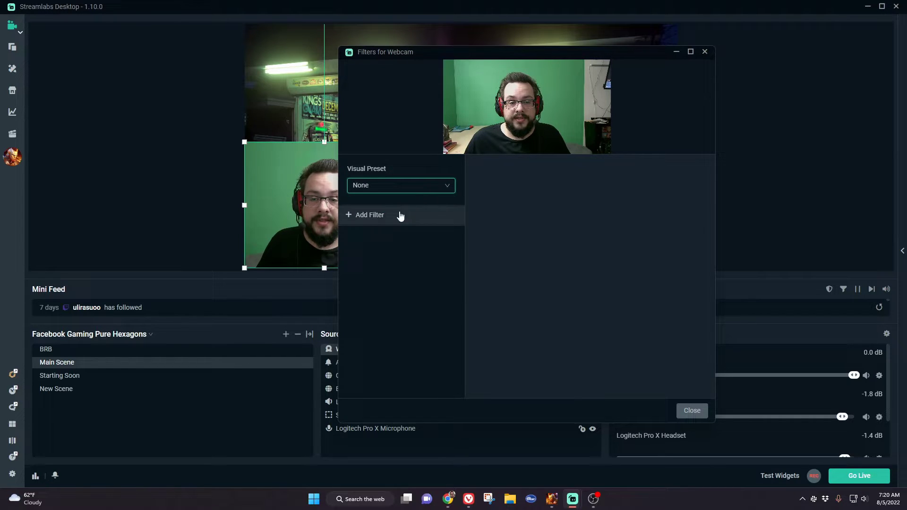
# - Add a Chroma Key filter to the Webcam source
pyautogui.click(371, 216)
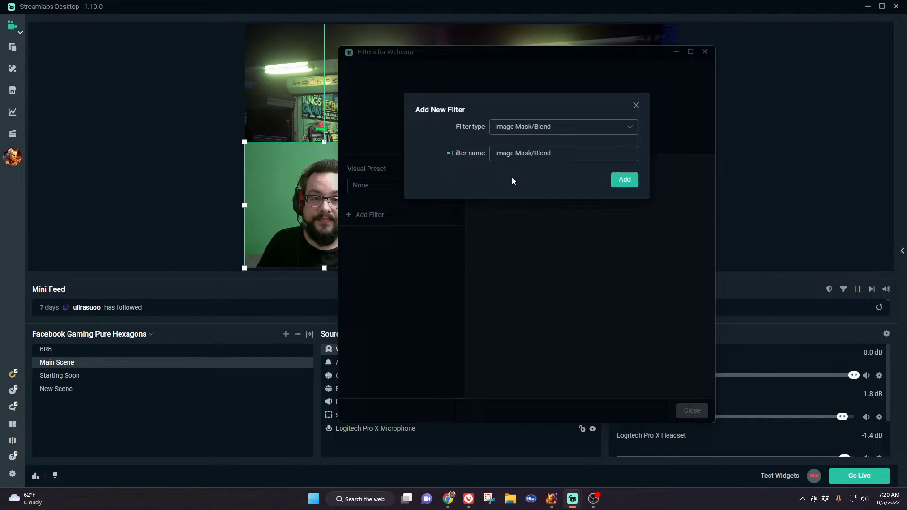
pyautogui.click(575, 130)
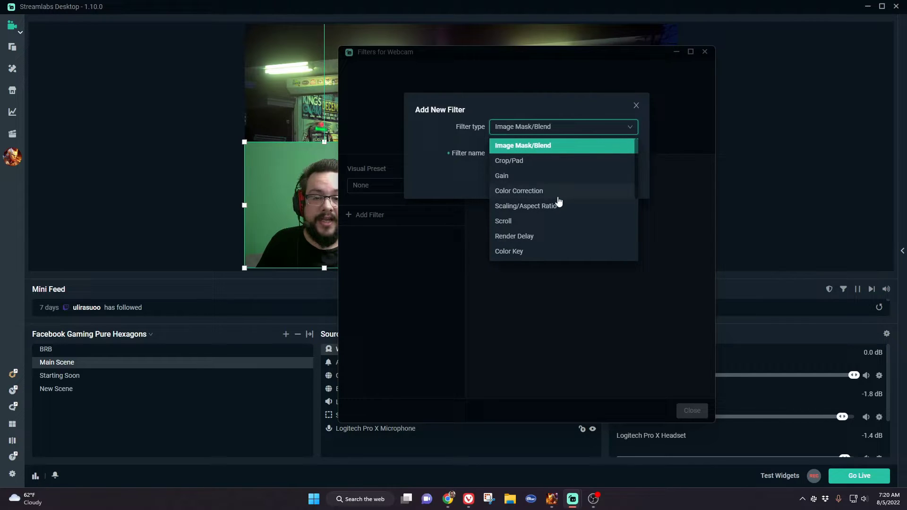
pyautogui.scroll(-1, 548, 203)
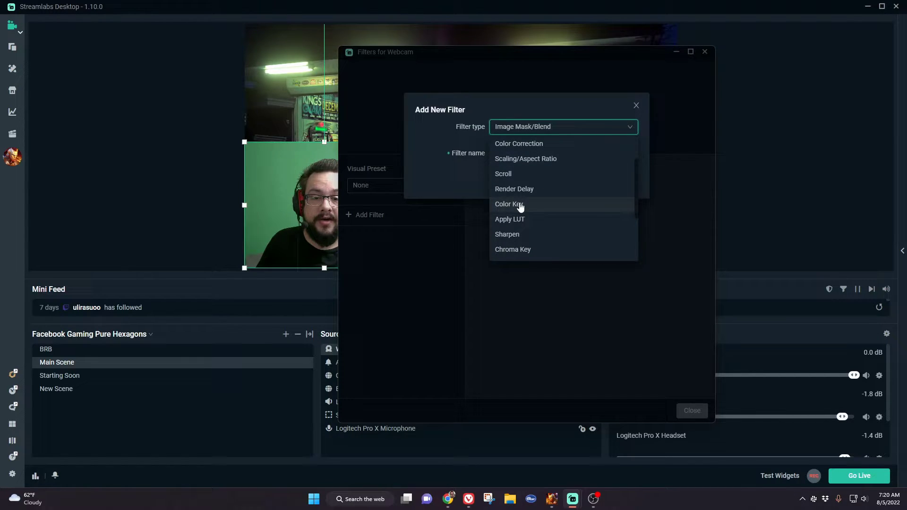
pyautogui.scroll(1, 521, 206)
pyautogui.scroll(-2, 569, 225)
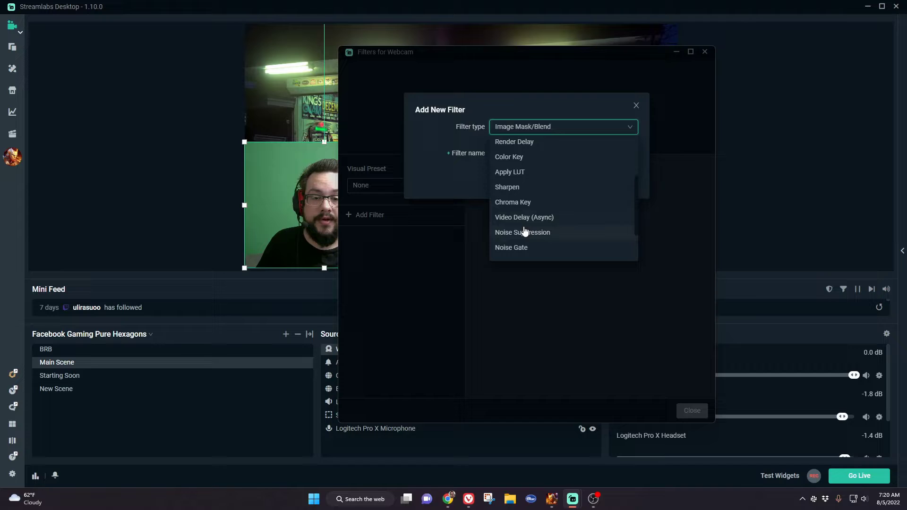
pyautogui.click(515, 203)
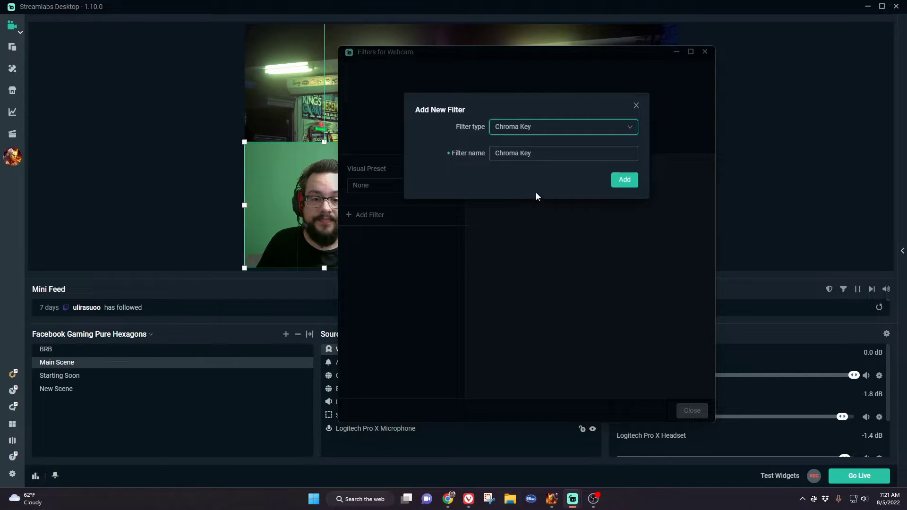
pyautogui.click(615, 180)
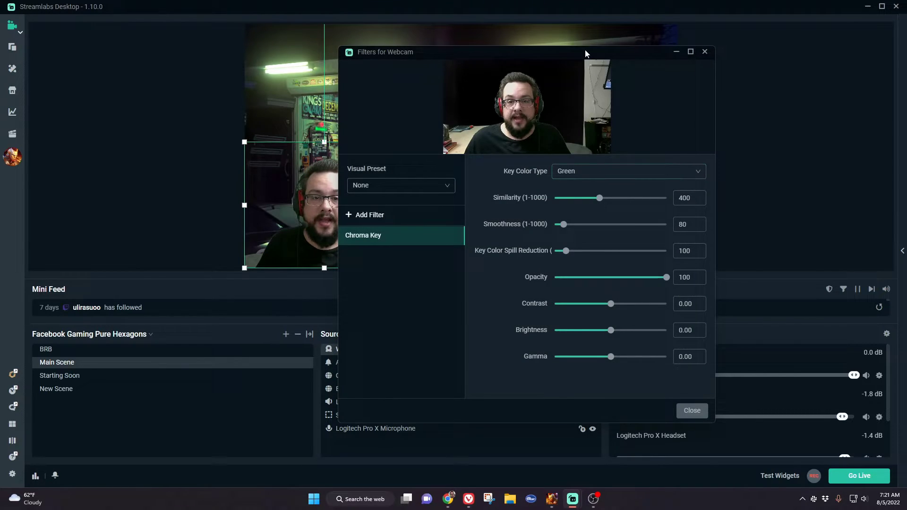
pyautogui.moveTo(585, 55); pyautogui.dragTo(693, 142)
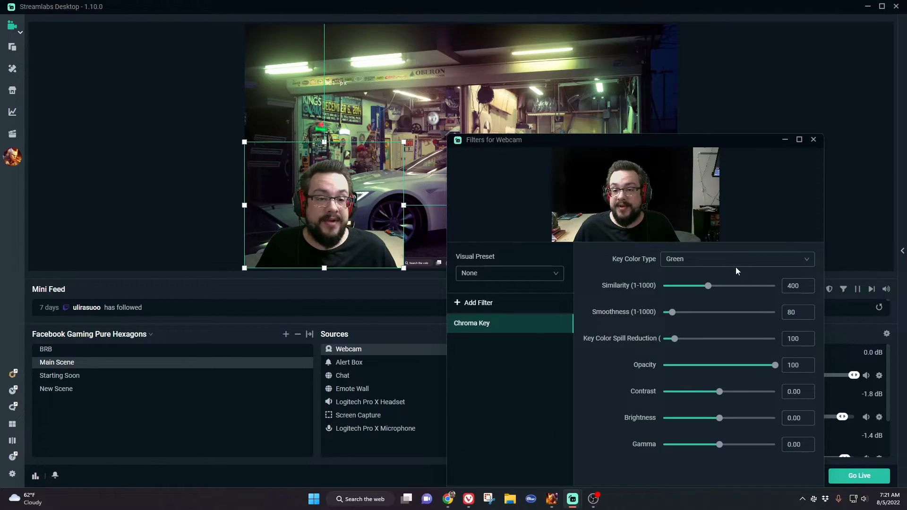
pyautogui.moveTo(543, 325)
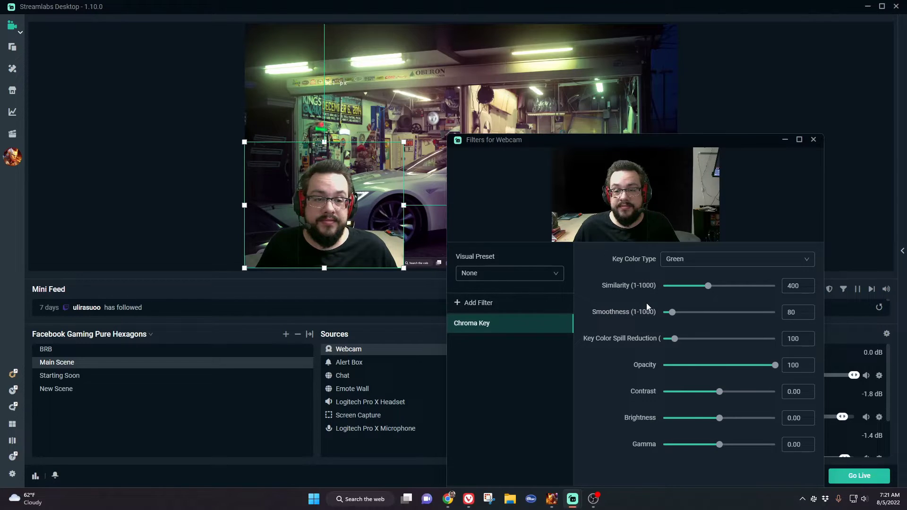
# - Set the Chroma Key to a Custom key colour #65ad7eff sampled from the green screen
pyautogui.click(549, 324)
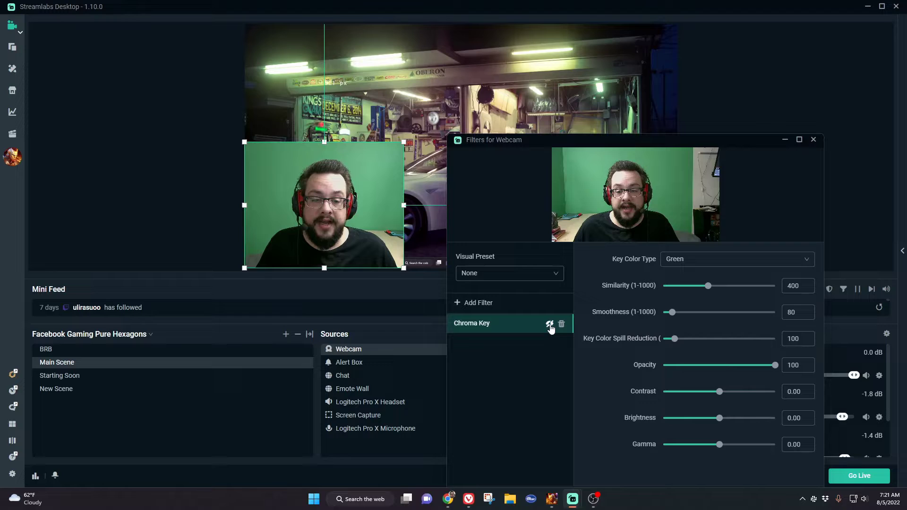
pyautogui.click(775, 259)
pyautogui.click(669, 324)
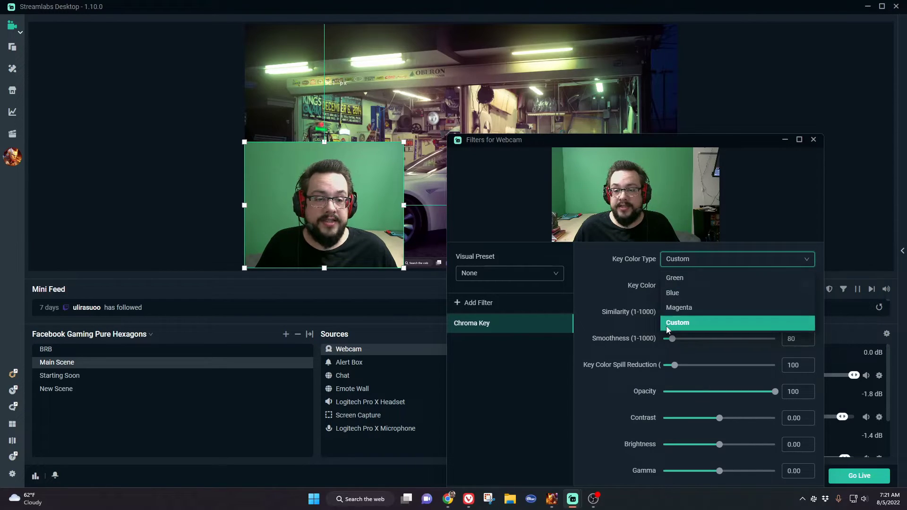
pyautogui.click(666, 325)
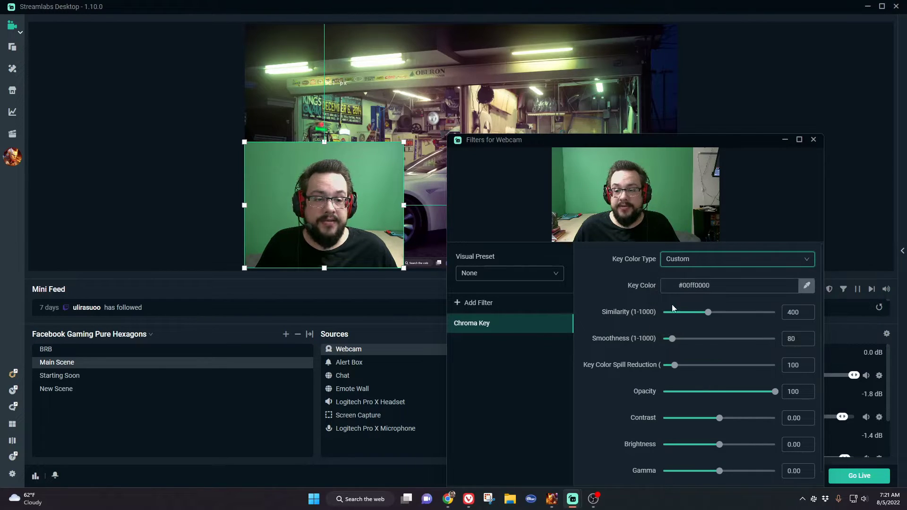
pyautogui.click(808, 290)
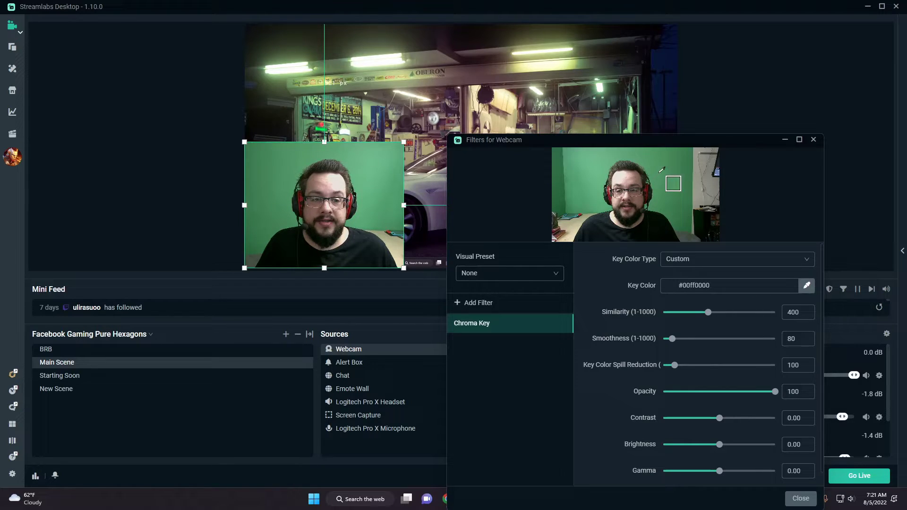
pyautogui.click(620, 154)
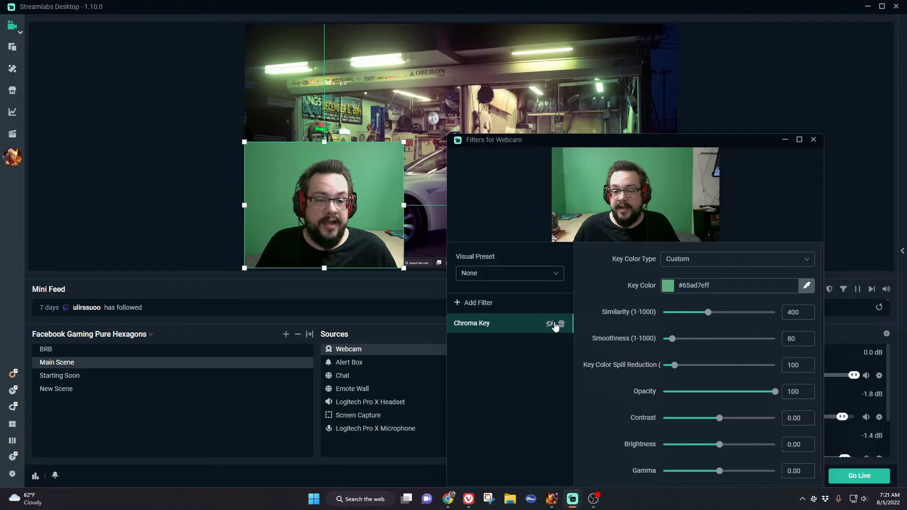
pyautogui.click(550, 325)
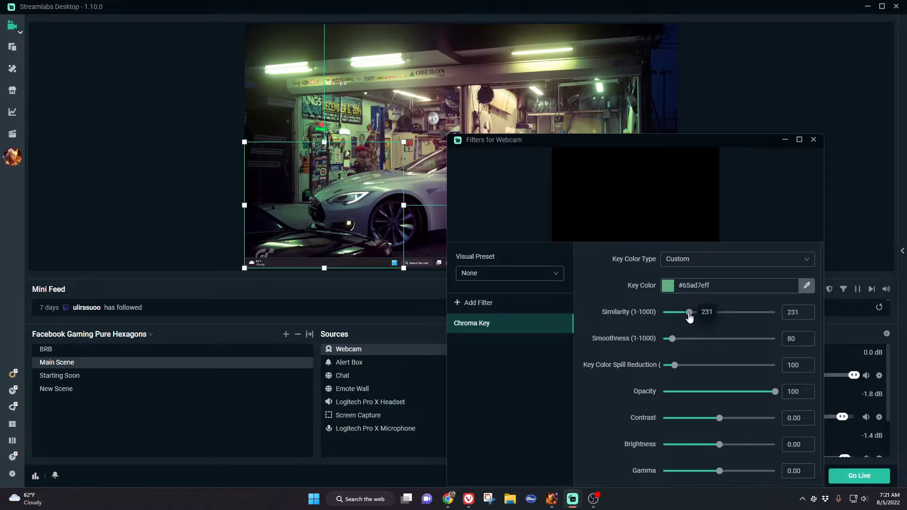
# - Enter Similarity 30 and Smoothness 50 for the webcam's Chroma Key filter
pyautogui.moveTo(690, 318); pyautogui.dragTo(673, 317)
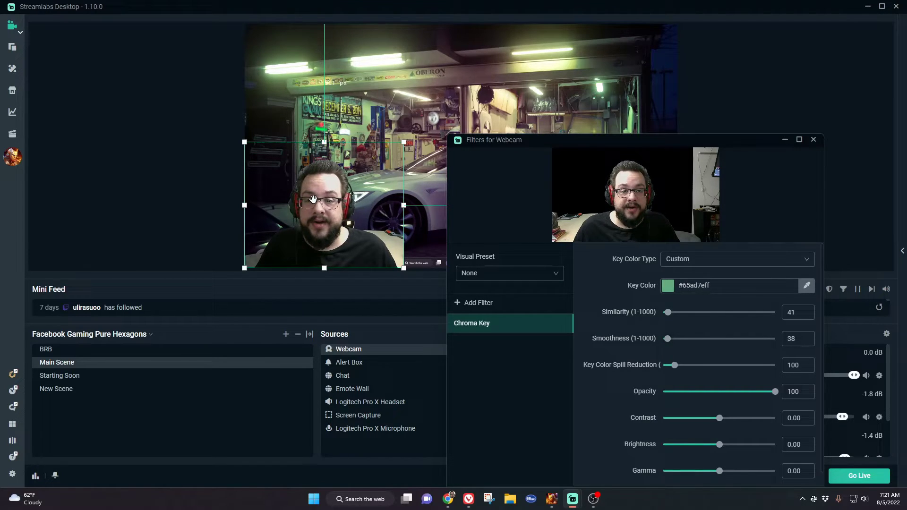
pyautogui.click(797, 312)
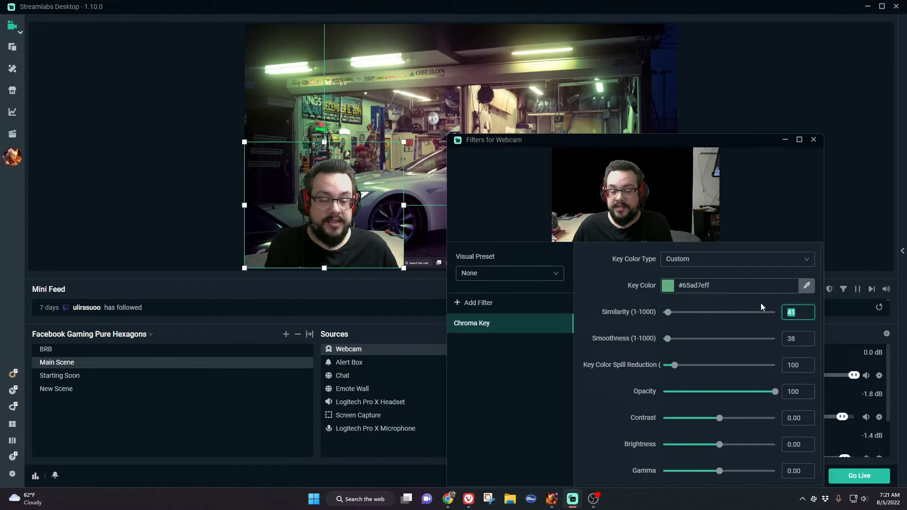
pyautogui.write('30')
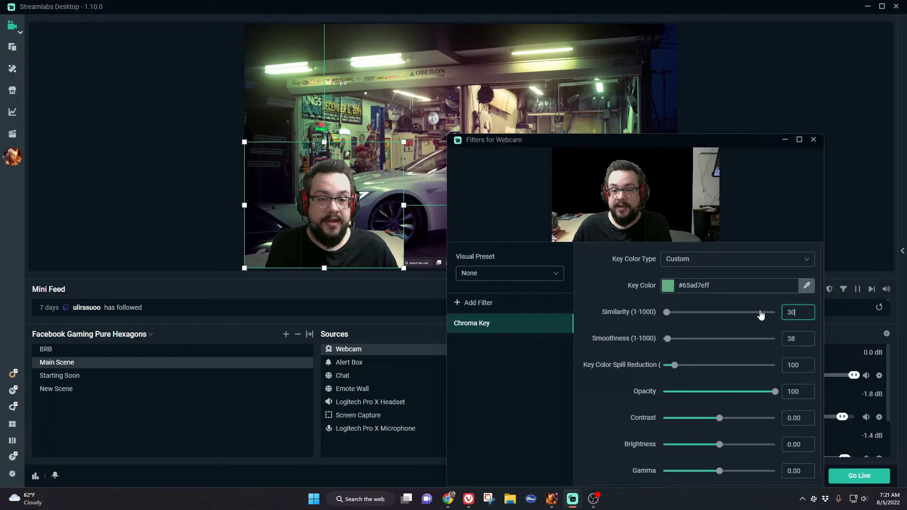
pyautogui.write('20')
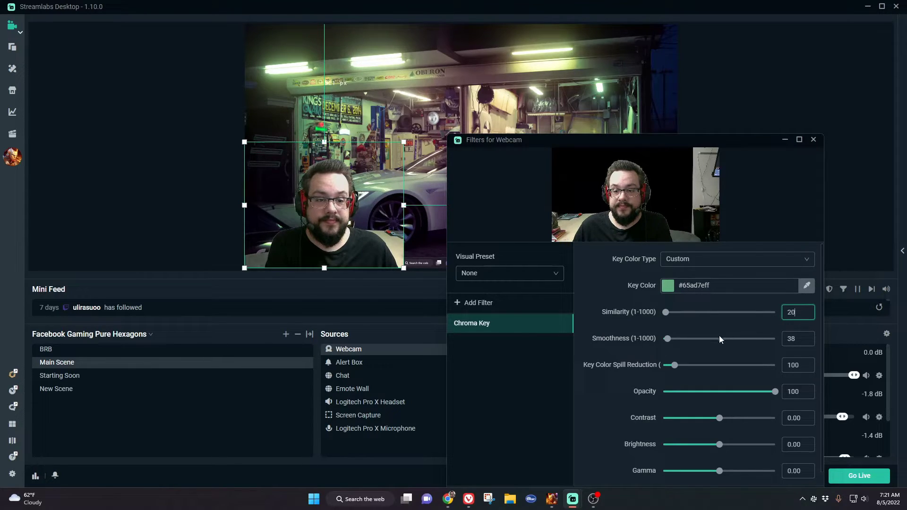
pyautogui.press('Tab')
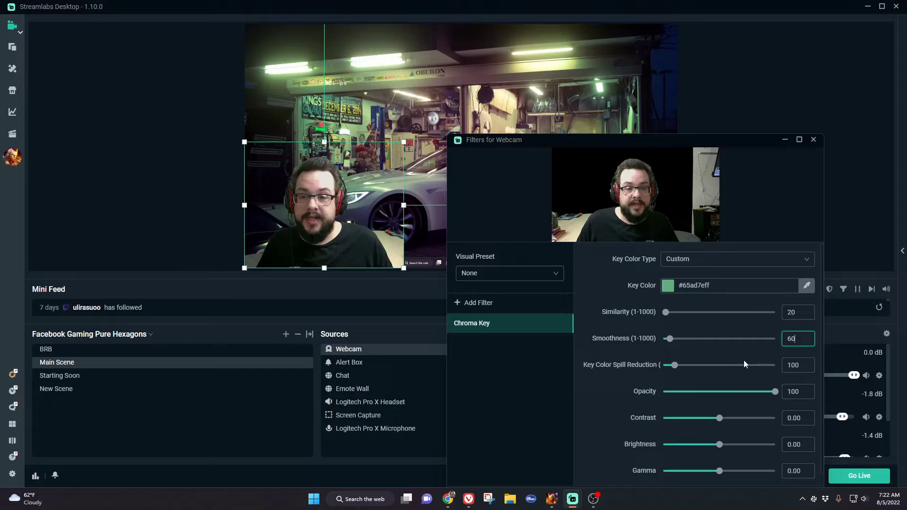
pyautogui.hotkey('shift', 'Tab')
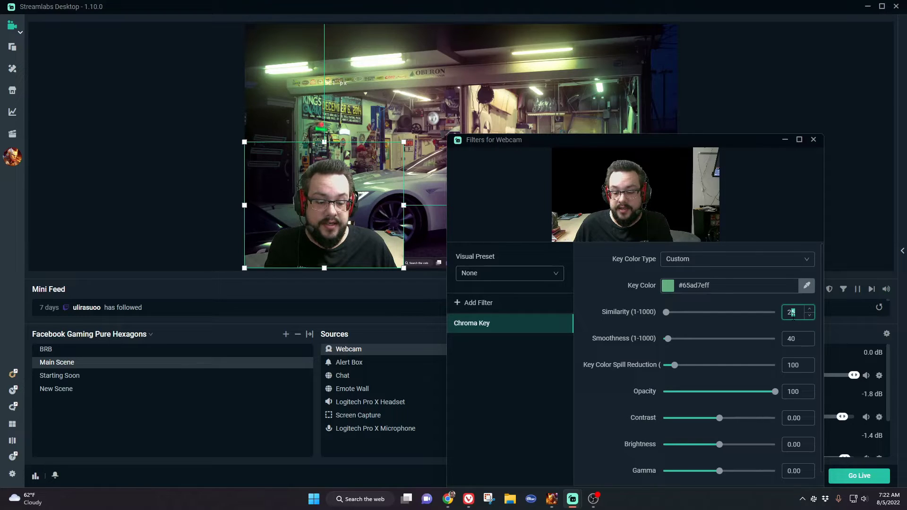
pyautogui.doubleClick(781, 315)
pyautogui.write('30')
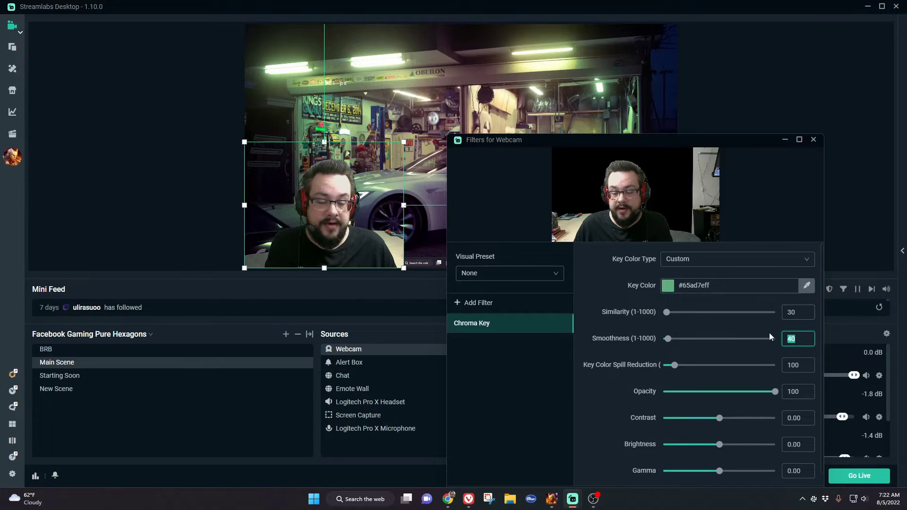
pyautogui.write('45')
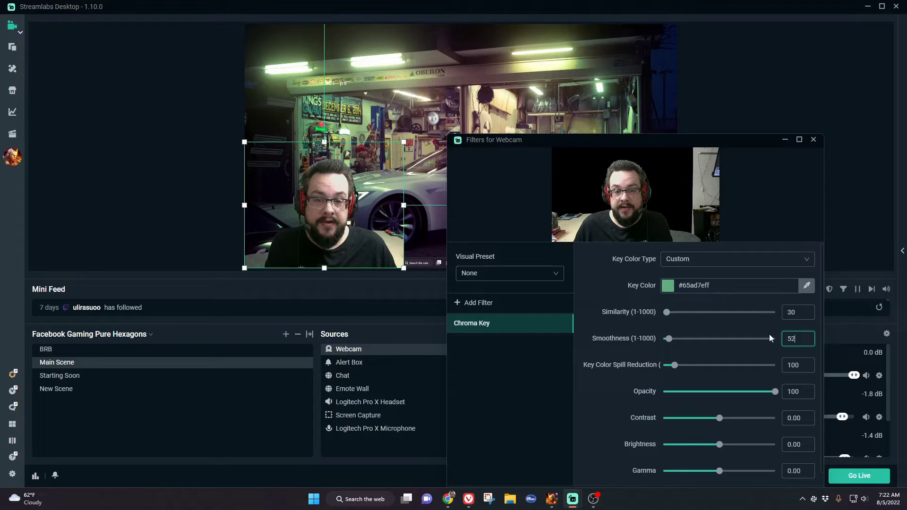
pyautogui.press('BackSpace')
# - Close the filter settings, then enlarge the webcam and move it down-right in the scene
pyautogui.write('0')
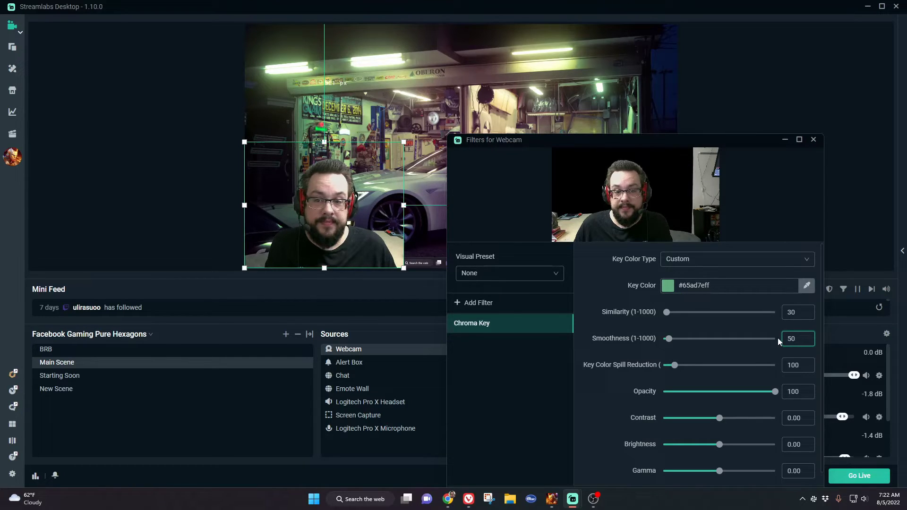
pyautogui.click(812, 140)
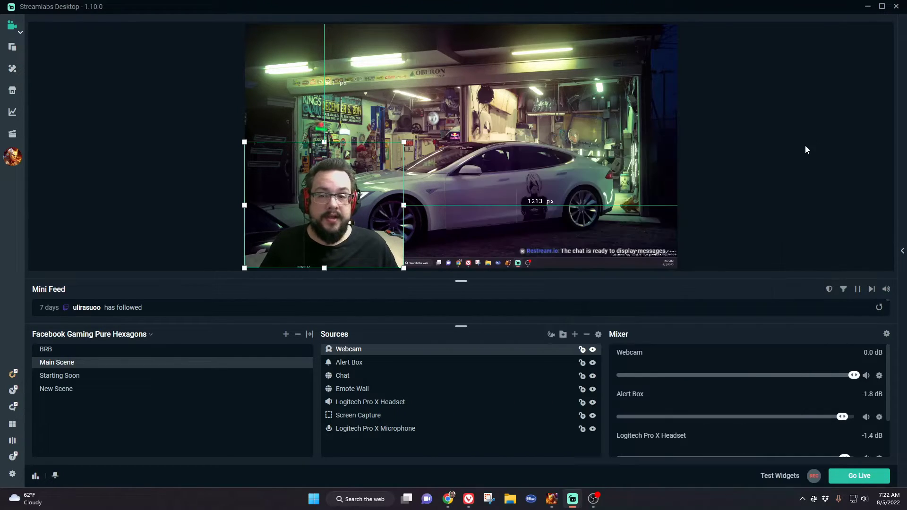
pyautogui.click(316, 221)
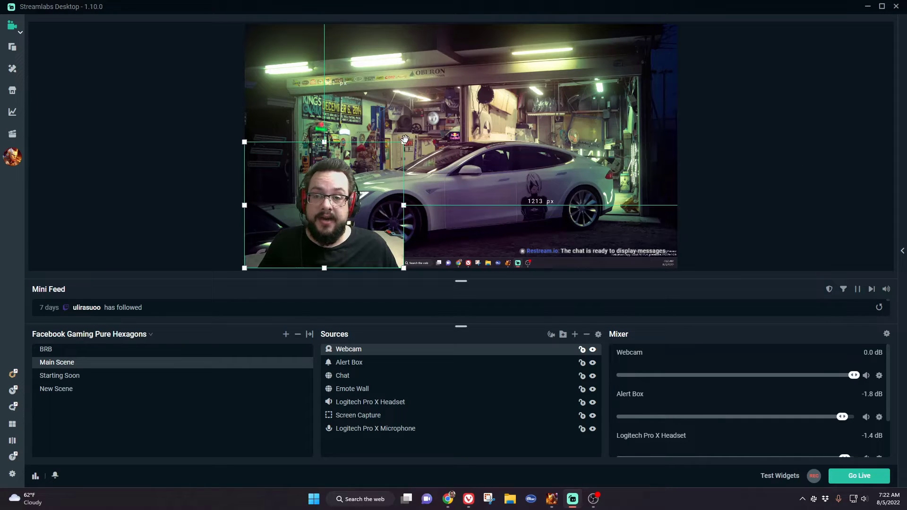
pyautogui.moveTo(405, 143); pyautogui.dragTo(654, 24)
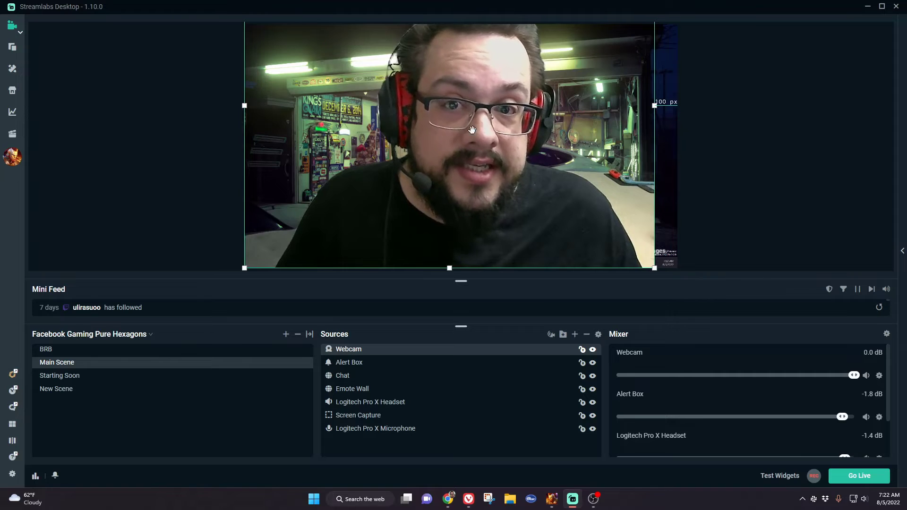
pyautogui.moveTo(388, 63); pyautogui.dragTo(477, 191)
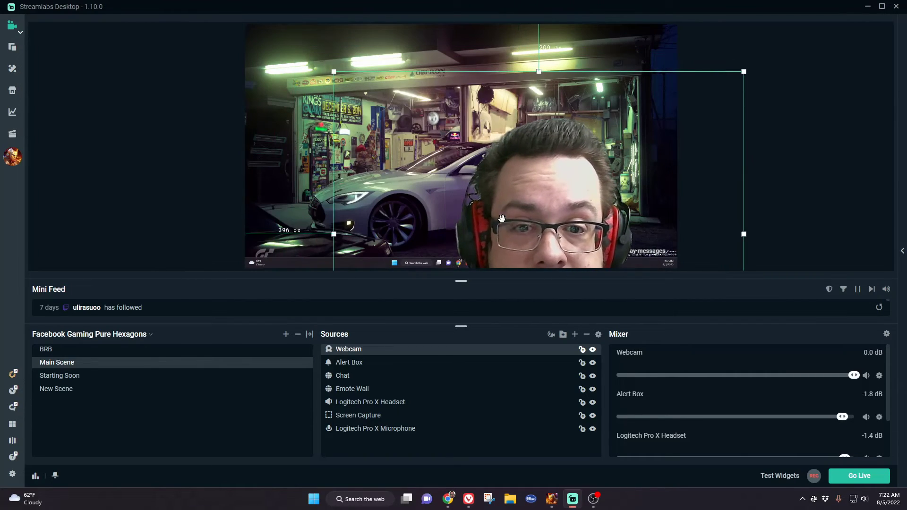
pyautogui.moveTo(743, 71); pyautogui.dragTo(828, 6)
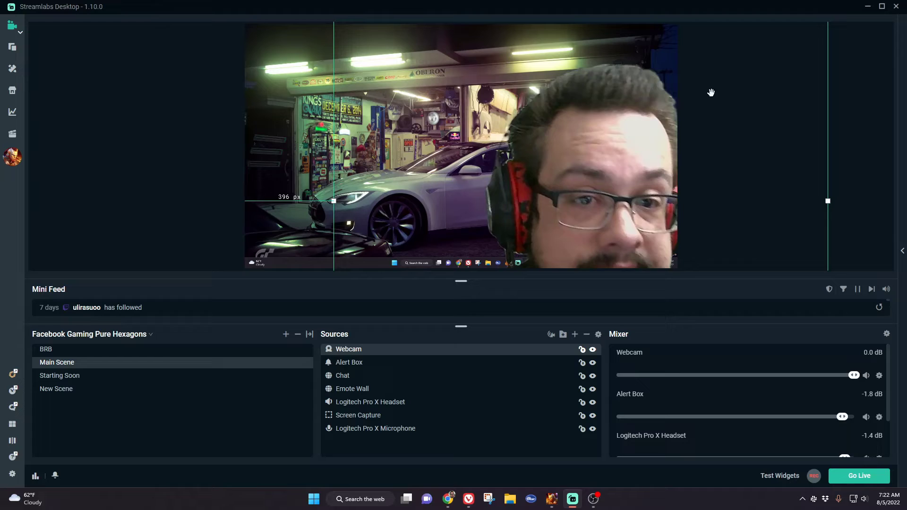
# - Open the webcam's Chroma Key filter settings and lower Smoothness by entering 25
pyautogui.rightClick(376, 352)
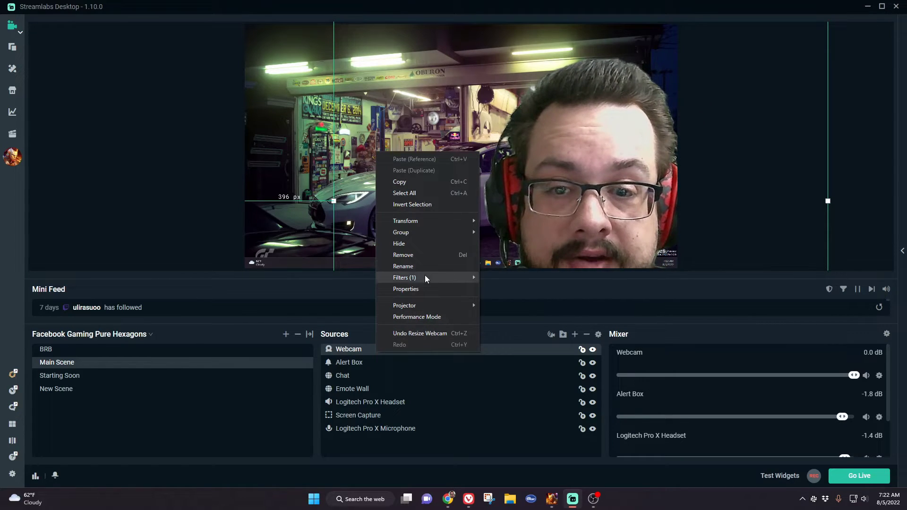
pyautogui.click(495, 279)
pyautogui.moveTo(562, 63); pyautogui.dragTo(296, 99)
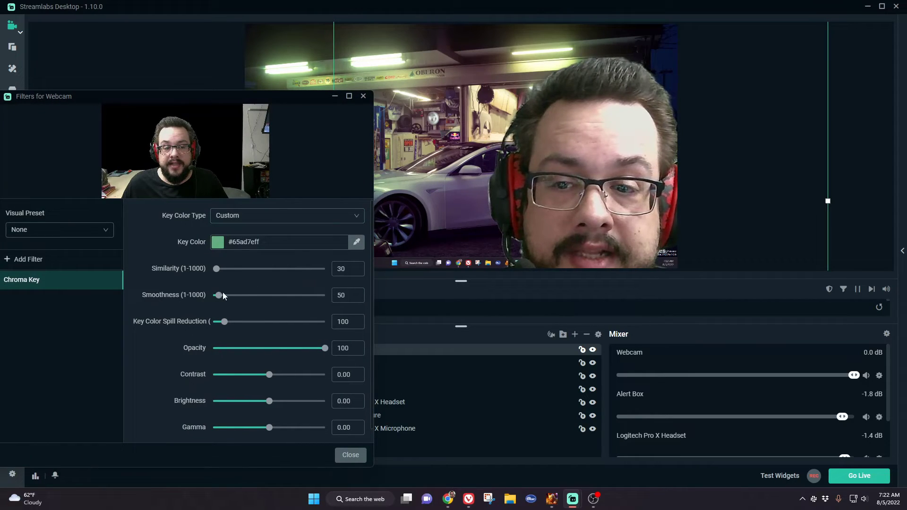
pyautogui.moveTo(223, 292); pyautogui.dragTo(215, 301)
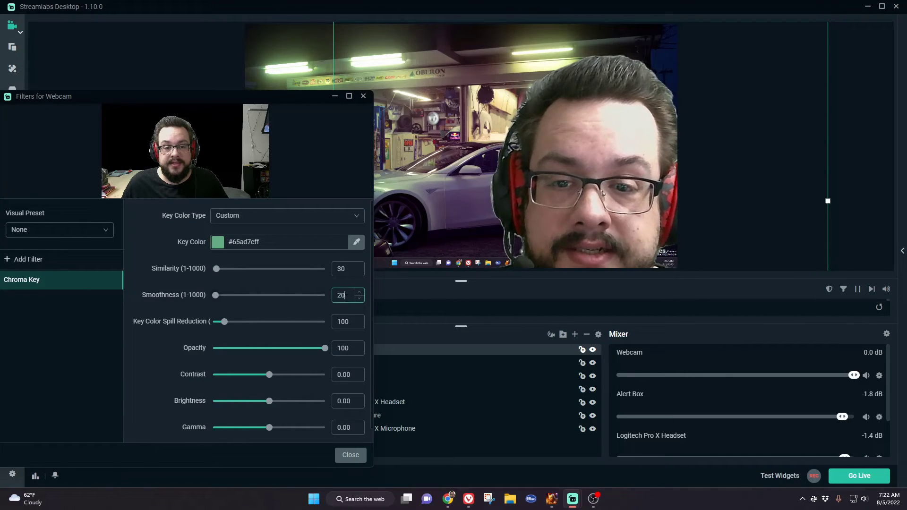
pyautogui.doubleClick(337, 295)
pyautogui.write('25')
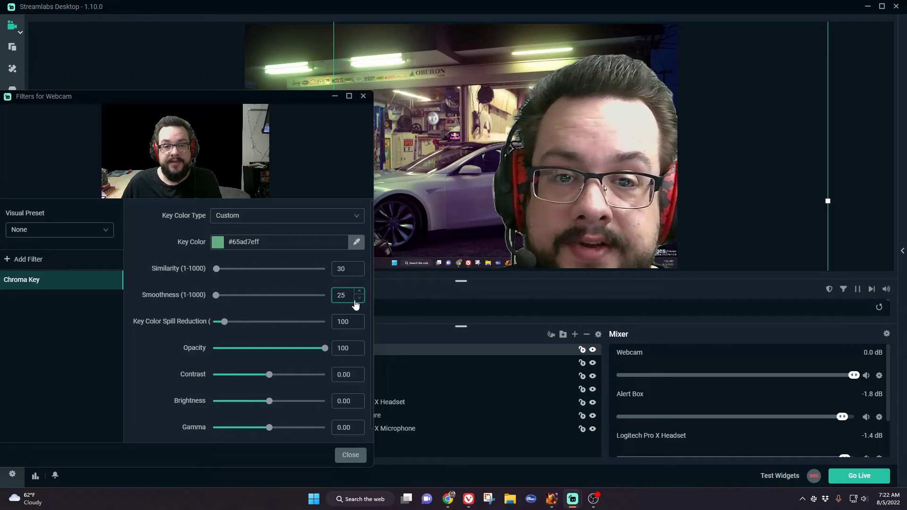
# - Raise the Chroma Key spill reduction to 108
pyautogui.scroll(1, 343, 296)
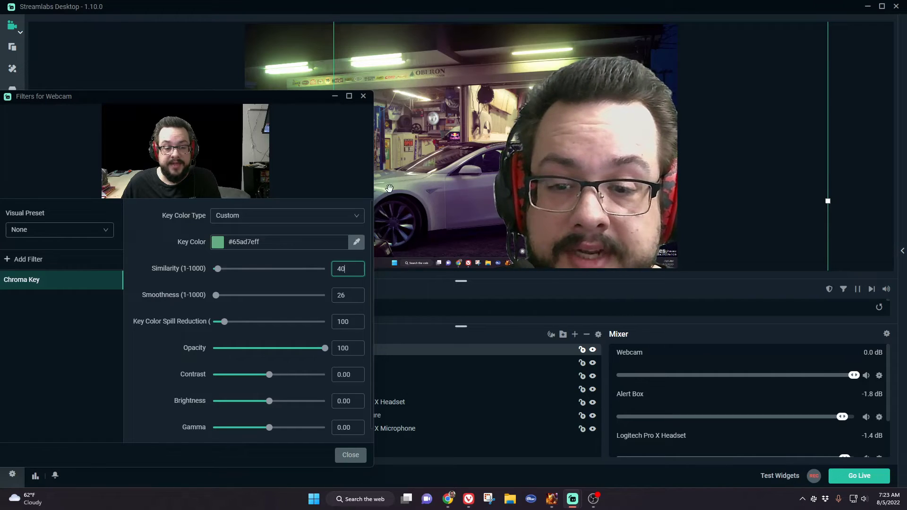
pyautogui.scroll(-1, 233, 327)
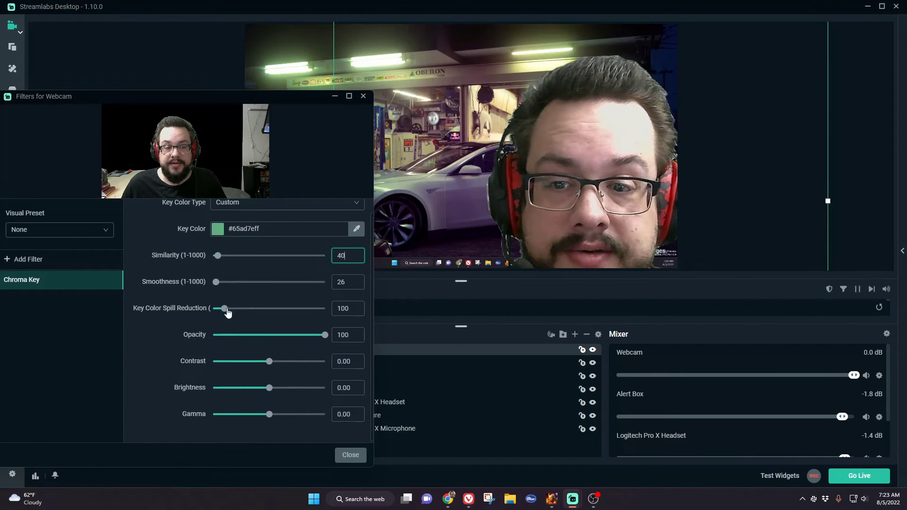
pyautogui.moveTo(227, 309)
pyautogui.mouseDown()
pyautogui.moveTo(251, 312)
pyautogui.moveTo(228, 312)
pyautogui.mouseUp()
# - Close the filter settings and reset the webcam with Transform > Fit to Screen
pyautogui.click(351, 454)
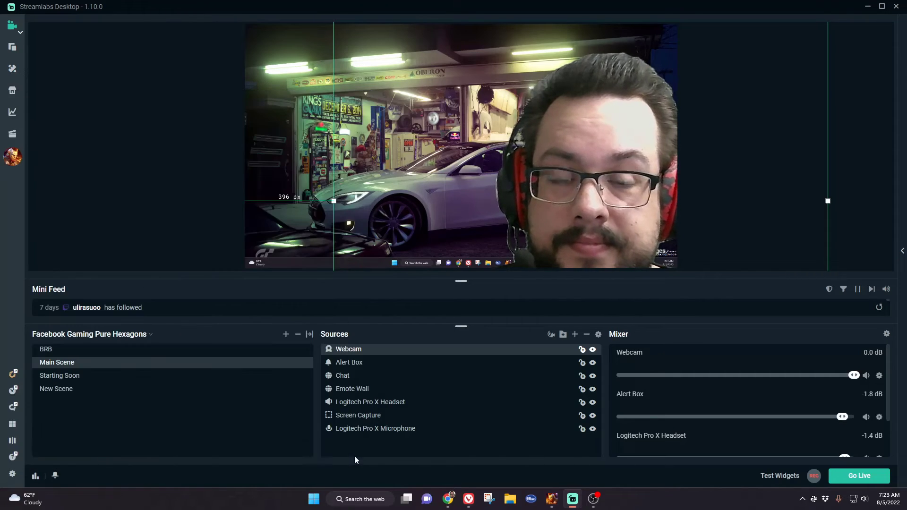
pyautogui.rightClick(580, 190)
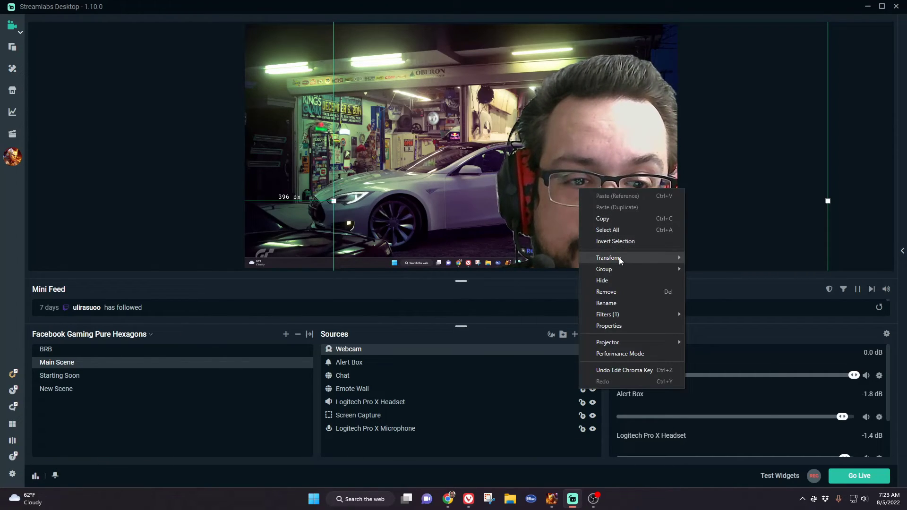
pyautogui.moveTo(620, 260)
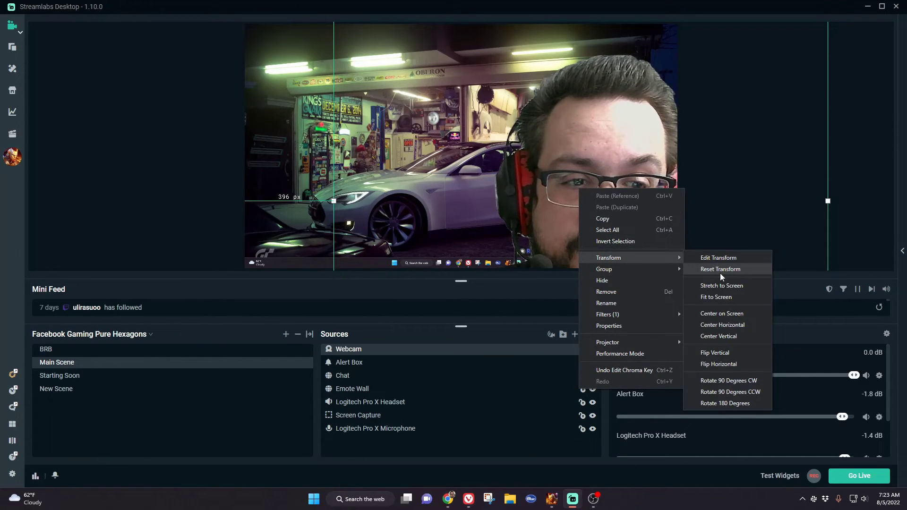
pyautogui.click(717, 297)
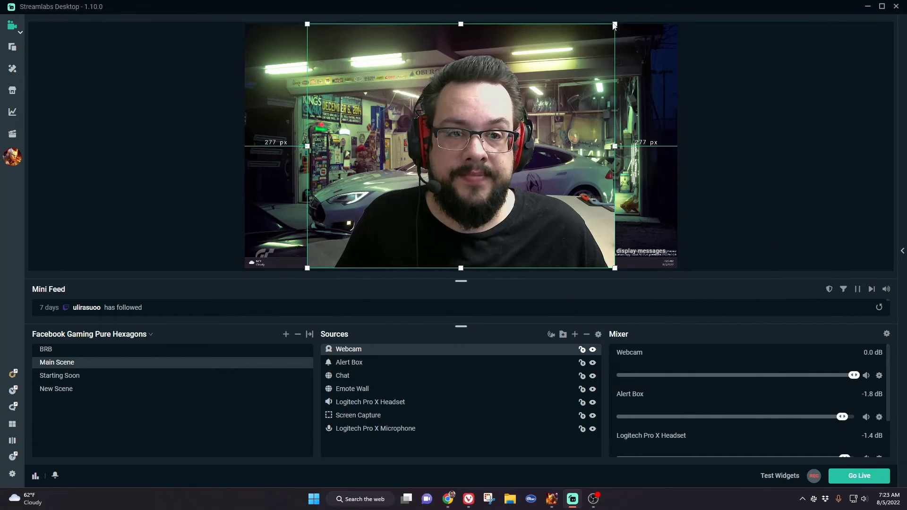
# - Shrink the webcam and push it into the scene's lower-left corner
pyautogui.click(502, 132)
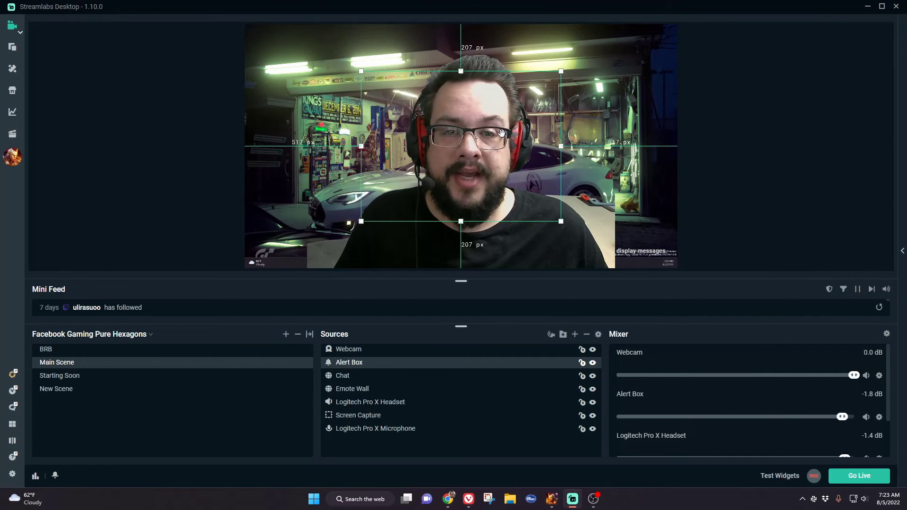
pyautogui.click(517, 266)
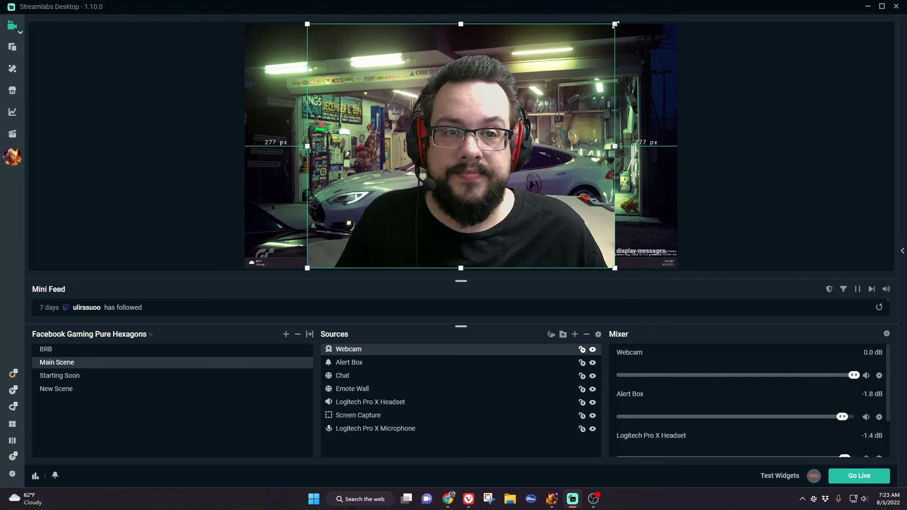
pyautogui.moveTo(615, 24); pyautogui.dragTo(475, 171)
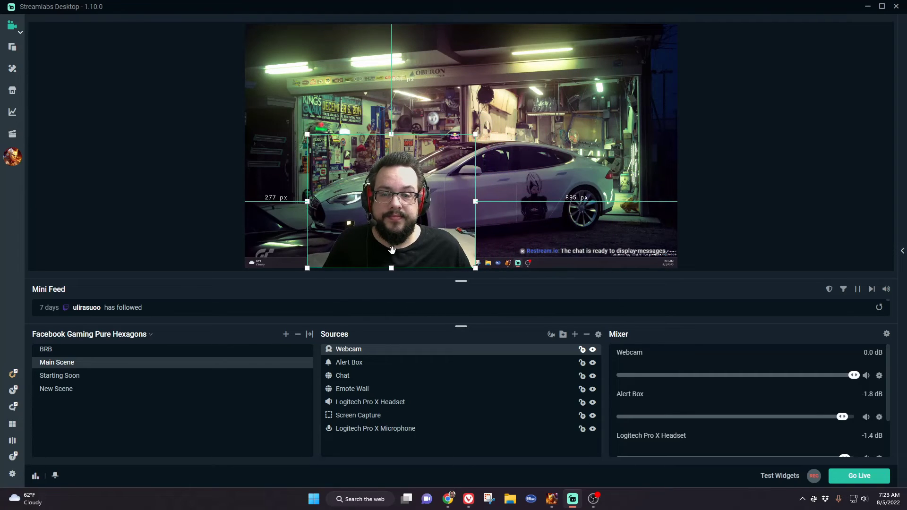
pyautogui.moveTo(392, 250); pyautogui.dragTo(332, 255)
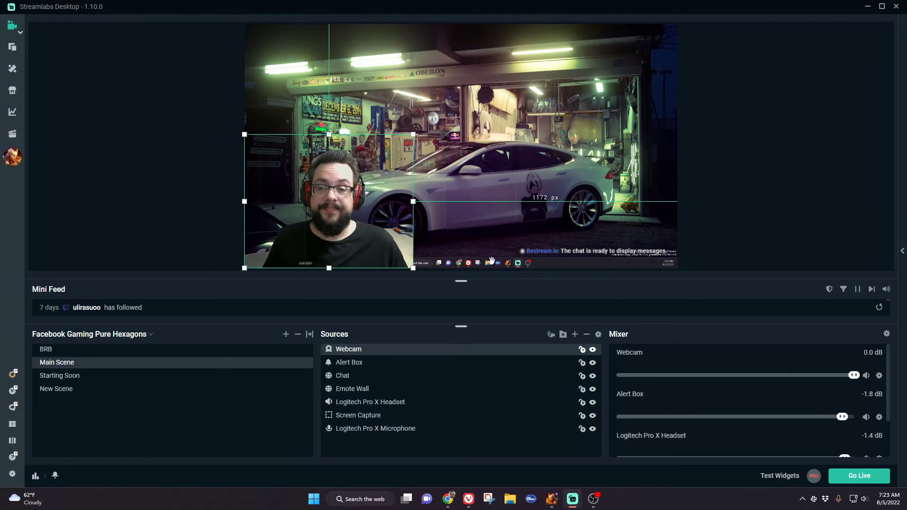
pyautogui.click(716, 238)
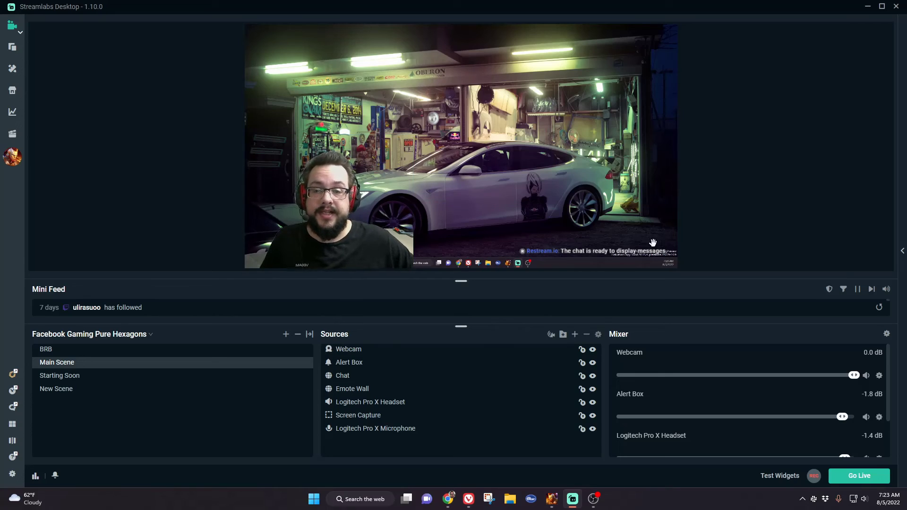